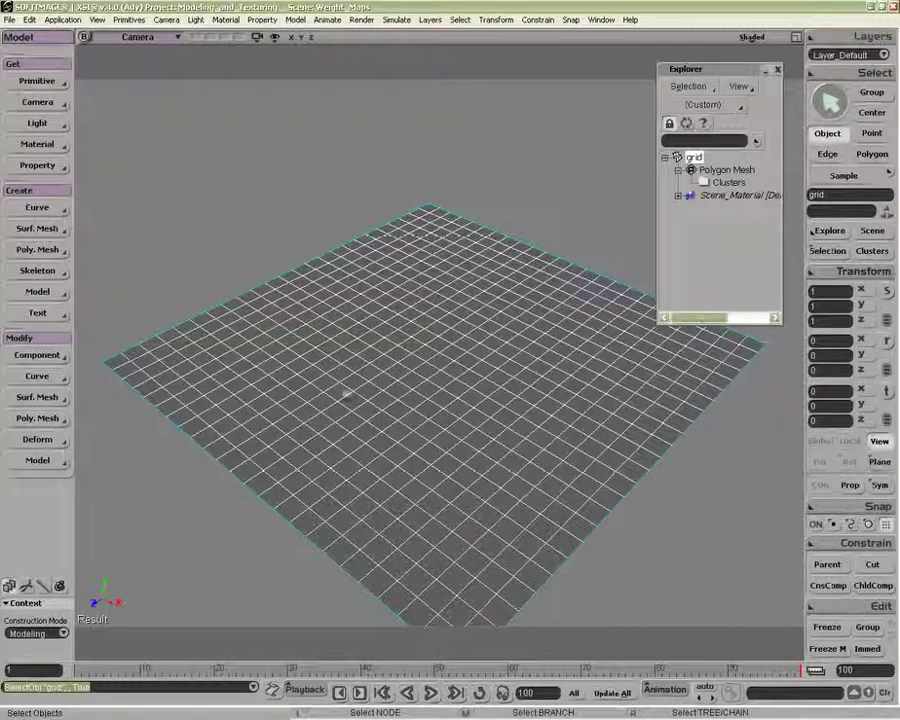
# Add a weight map property to the grid and select the grid object again.
pyautogui.click(37, 165)
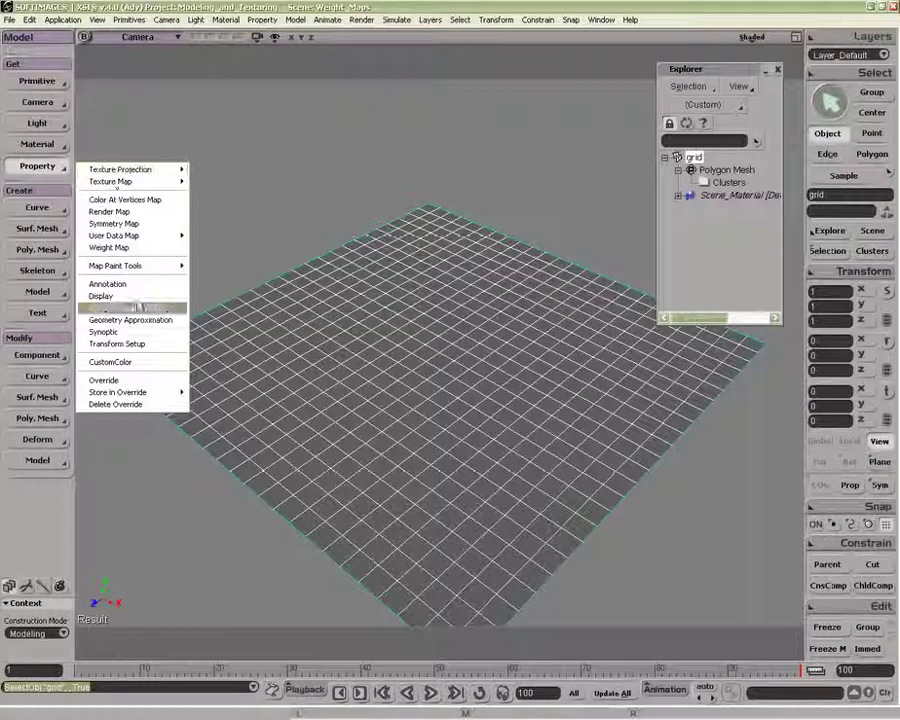
pyautogui.click(124, 248)
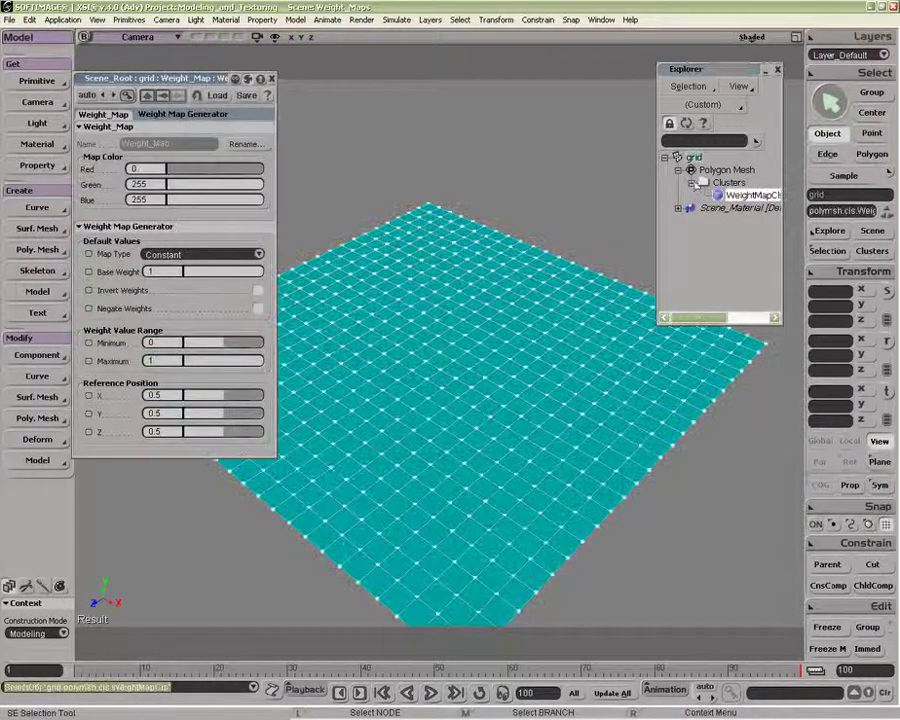
pyautogui.click(692, 158)
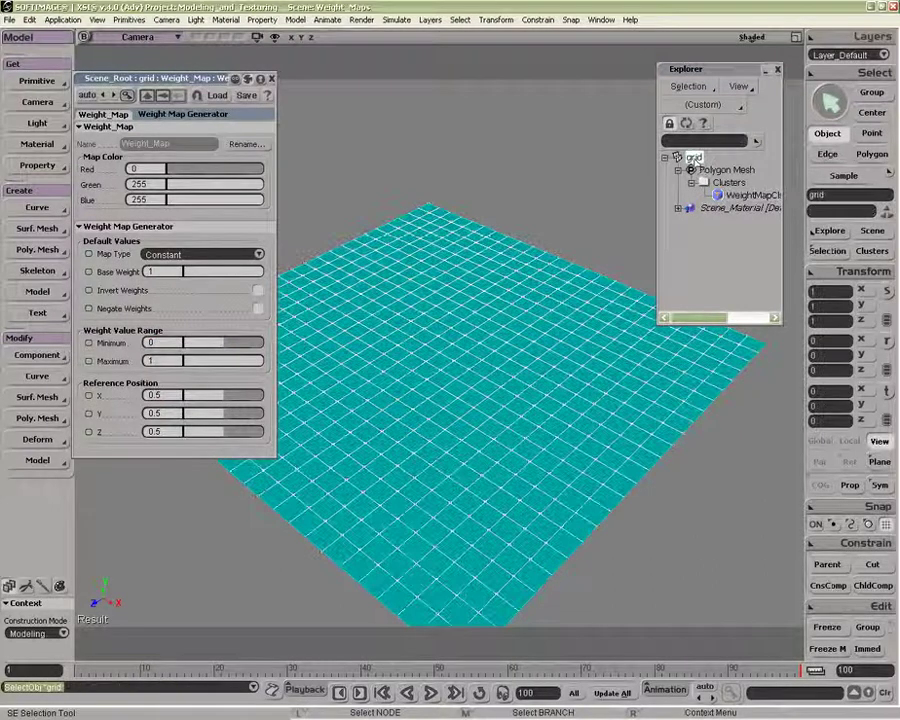
# Filter the enlarged explorer to all nodes plus animatable parameters and inspect the weight map's generator operator.
pyautogui.click(703, 104)
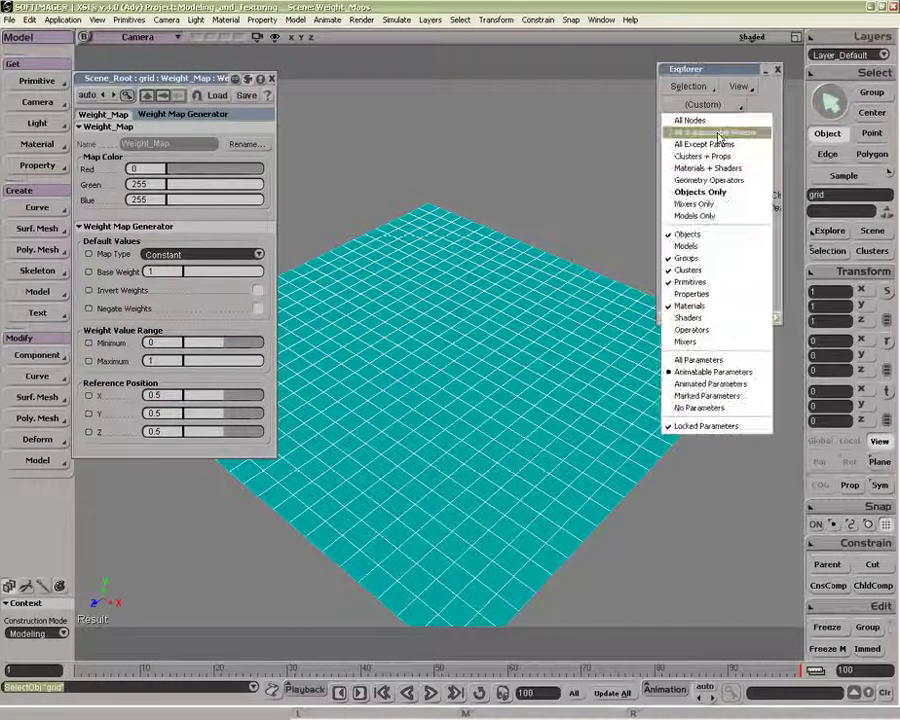
pyautogui.click(718, 133)
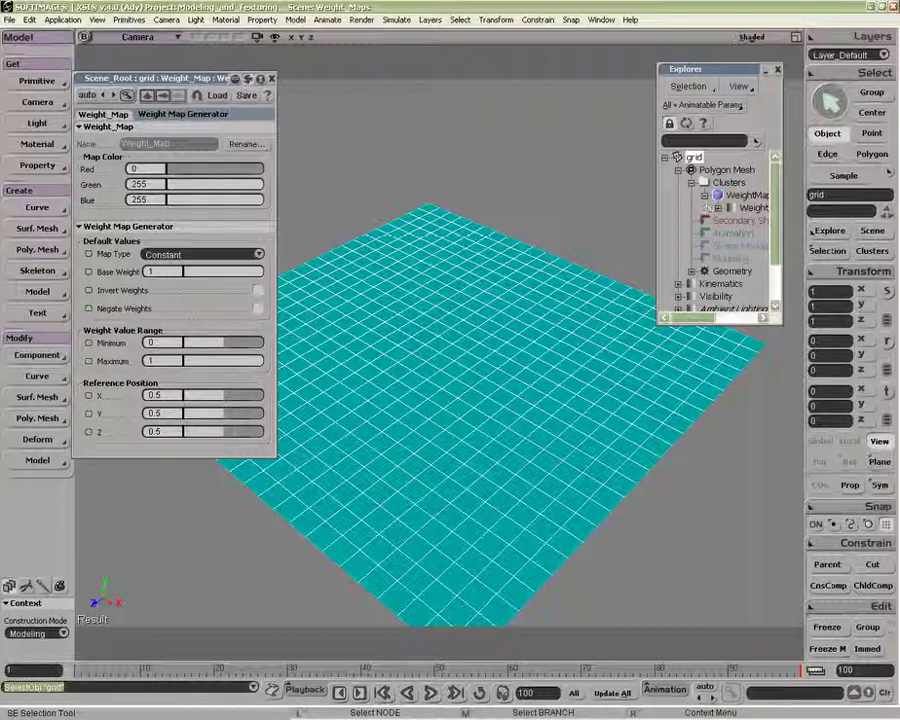
pyautogui.moveTo(781, 324); pyautogui.dragTo(856, 354)
pyautogui.click(718, 171)
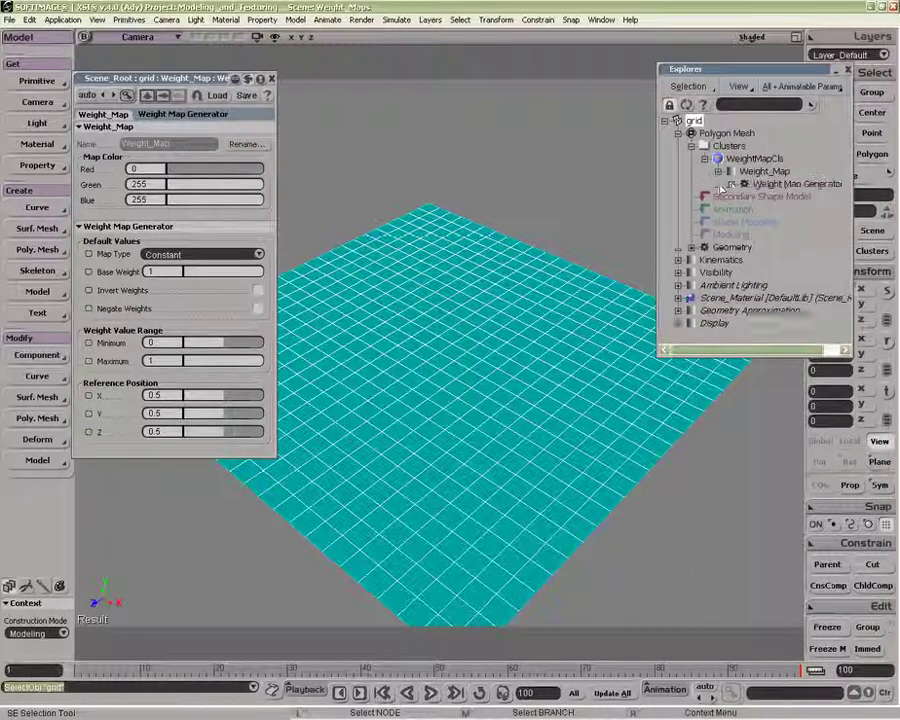
pyautogui.click(731, 184)
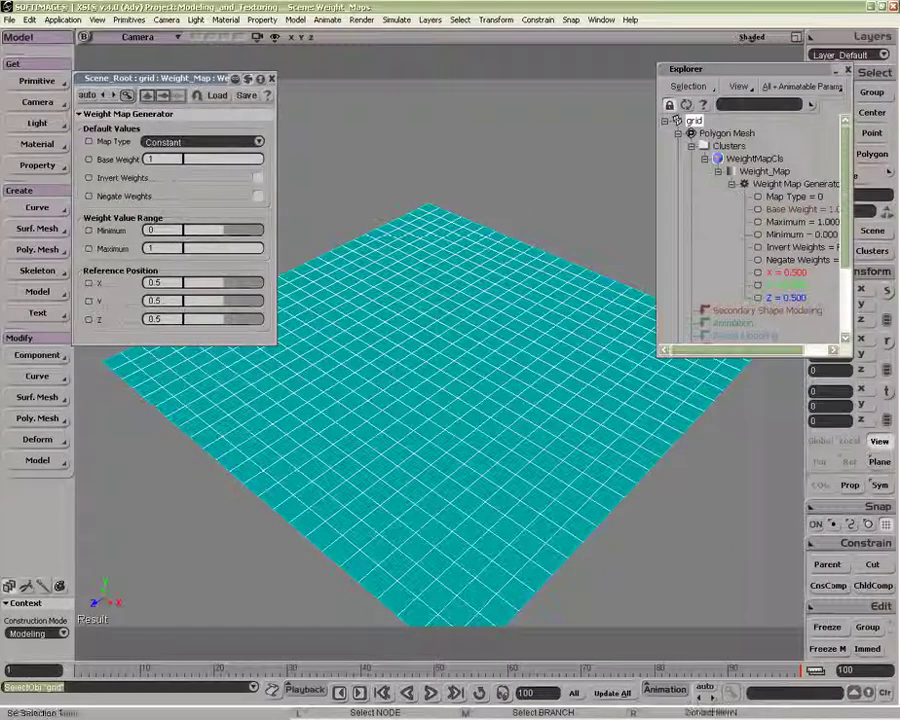
pyautogui.click(719, 172)
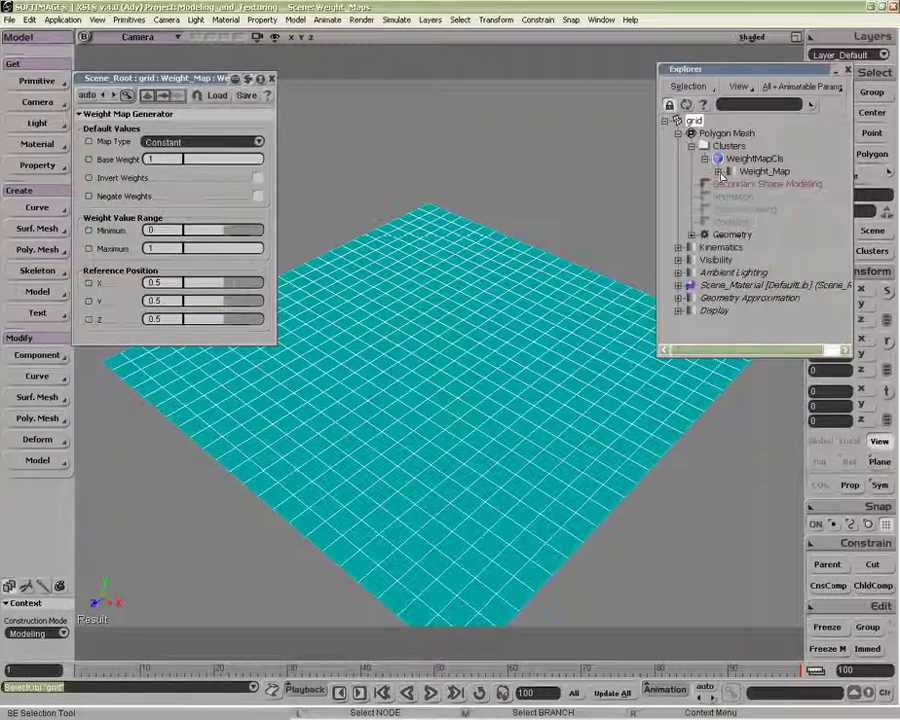
# Apply a Push deformation driven by Weight_Map and set its amplitude to about 0.766.
pyautogui.click(752, 172)
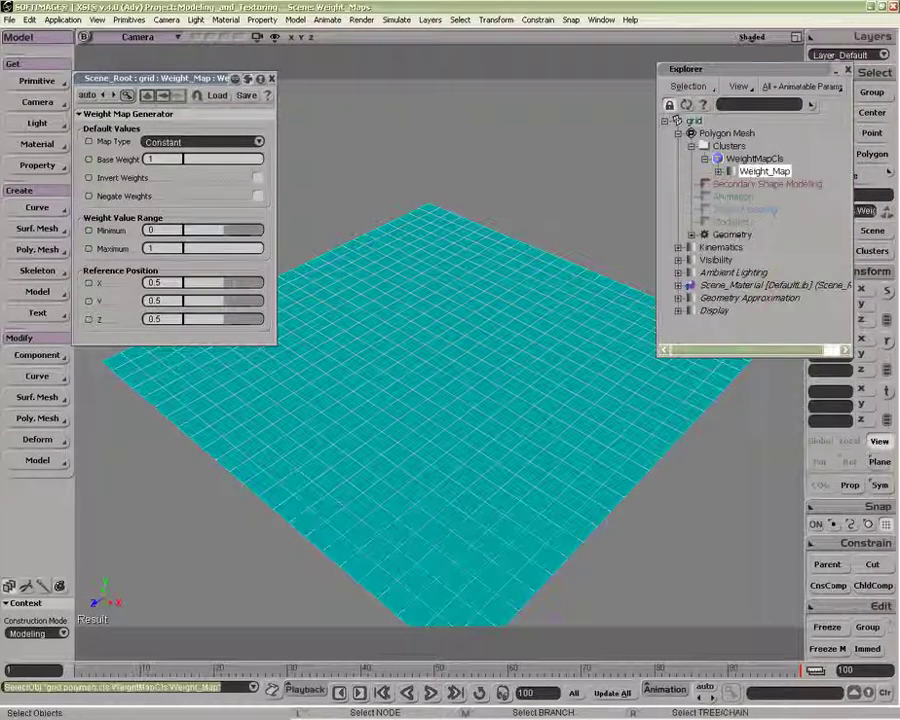
pyautogui.click(37, 440)
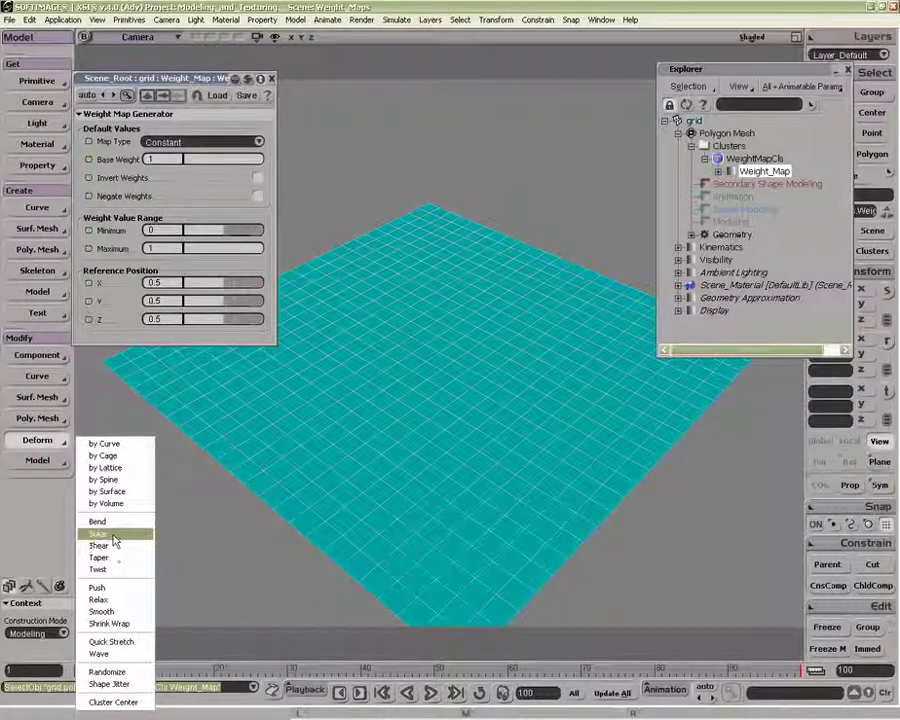
pyautogui.click(112, 588)
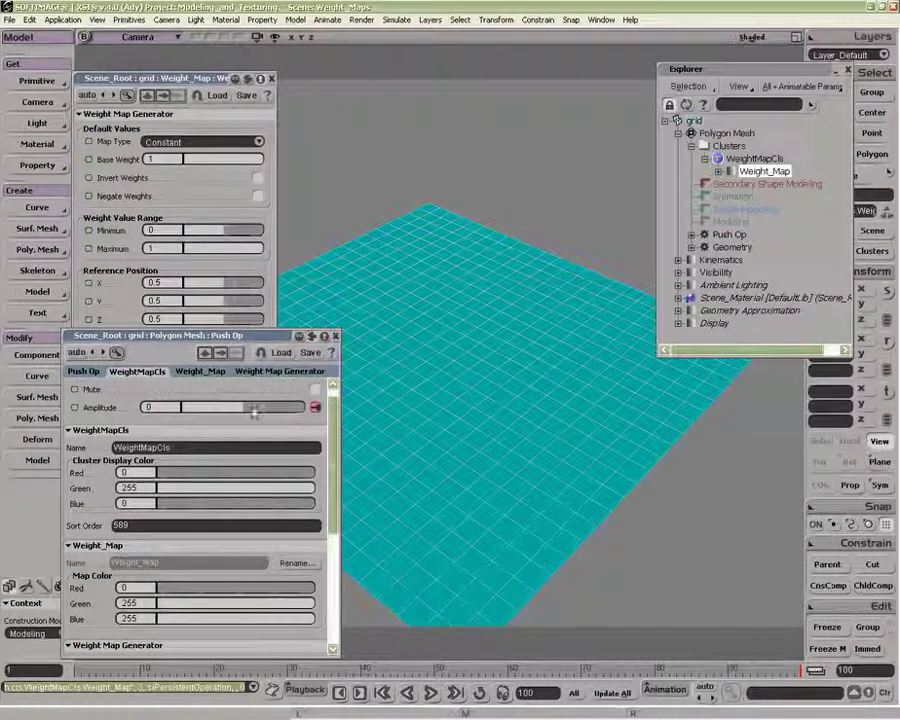
pyautogui.moveTo(243, 411); pyautogui.dragTo(268, 413)
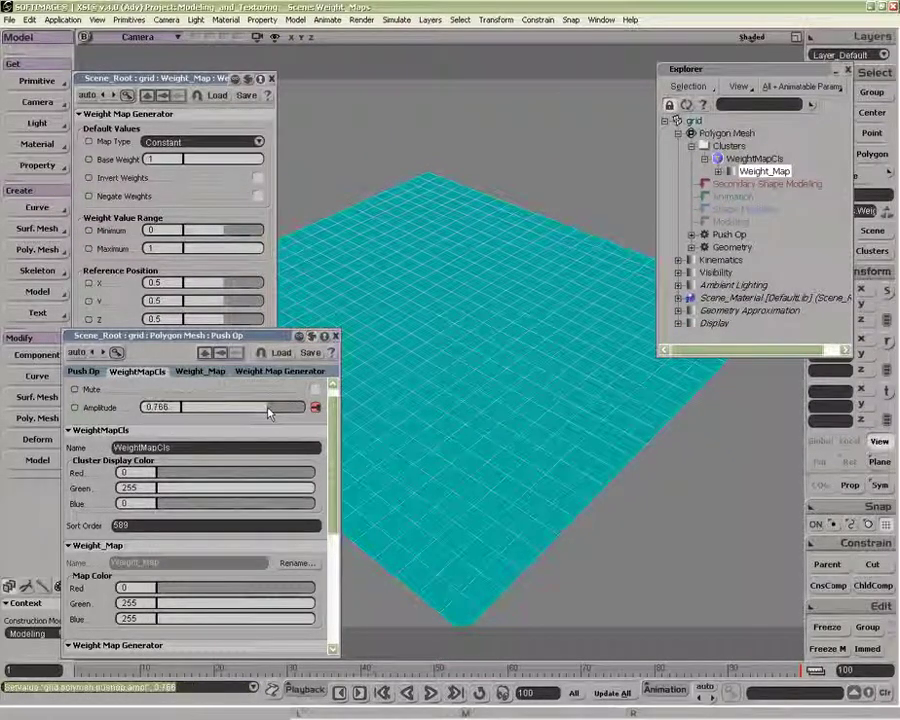
pyautogui.click(335, 336)
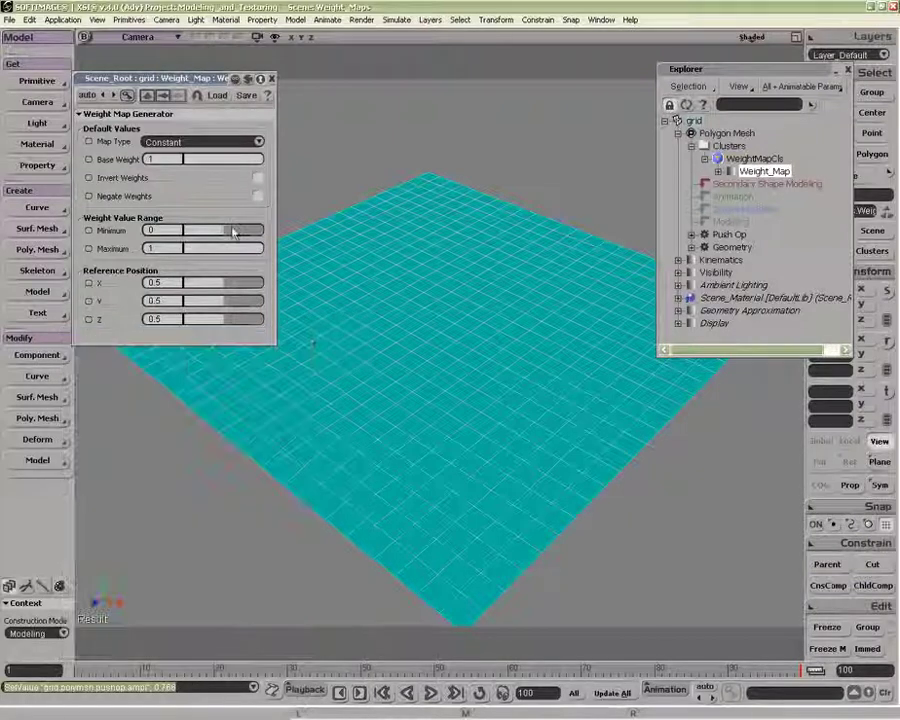
# Set the weight map's base weight to 0 and paint a wide C-shaped stroke of weight across the grid.
pyautogui.moveTo(257, 163)
pyautogui.mouseDown()
pyautogui.moveTo(183, 170)
pyautogui.moveTo(280, 170)
pyautogui.moveTo(156, 166)
pyautogui.mouseUp()
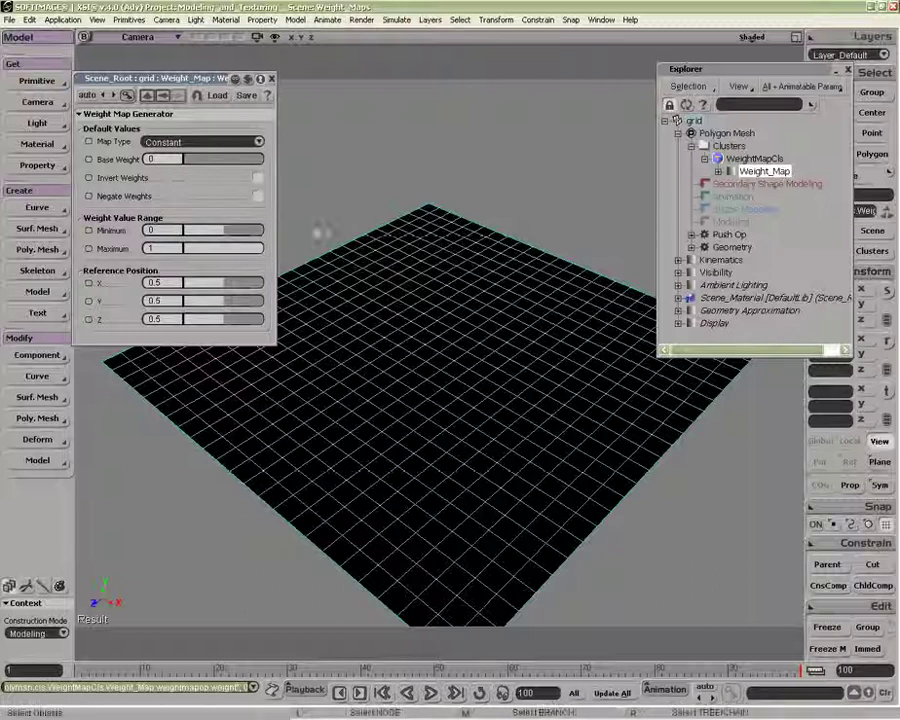
pyautogui.press('w')
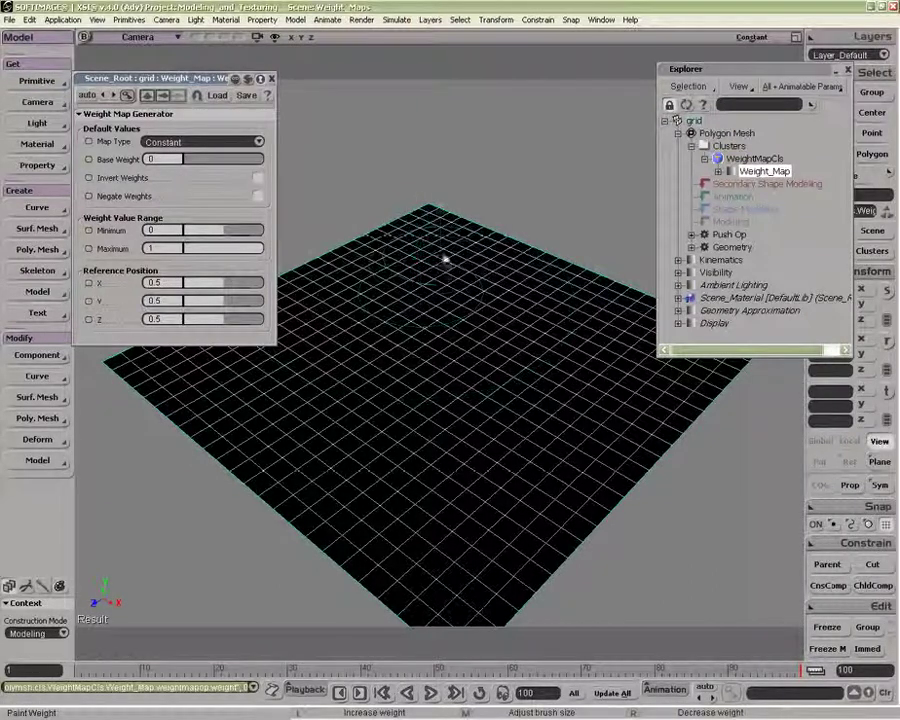
pyautogui.moveTo(442, 255)
pyautogui.mouseDown()
pyautogui.moveTo(428, 252)
pyautogui.moveTo(346, 428)
pyautogui.moveTo(597, 426)
pyautogui.moveTo(601, 342)
pyautogui.mouseUp()
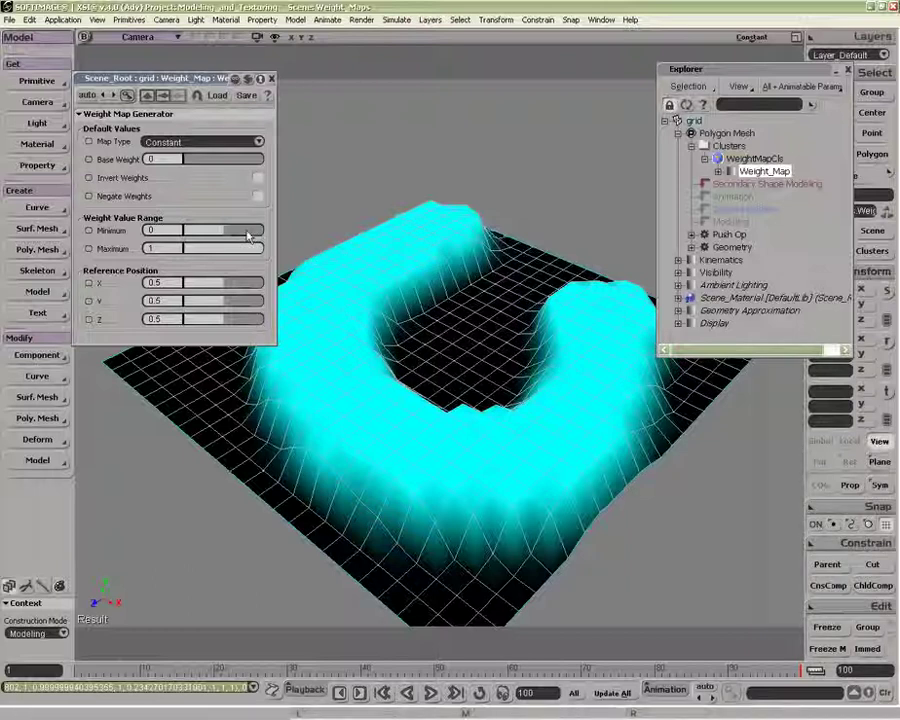
# Try the Linear X and Linear Z map types, settle on Radial XZ, and set the base weight to 1.
pyautogui.click(213, 143)
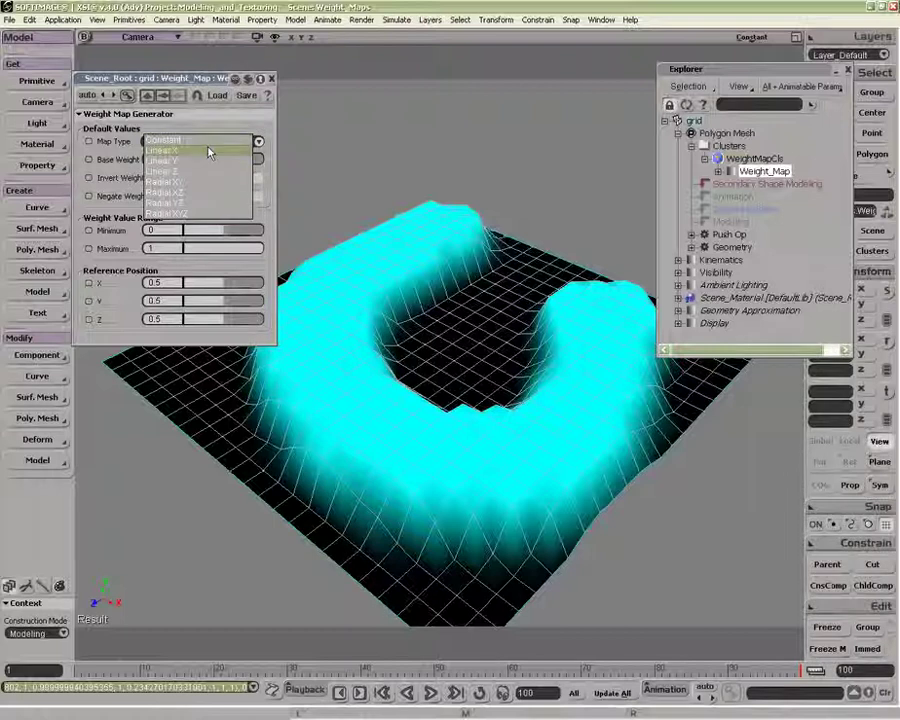
pyautogui.click(208, 149)
pyautogui.click(206, 143)
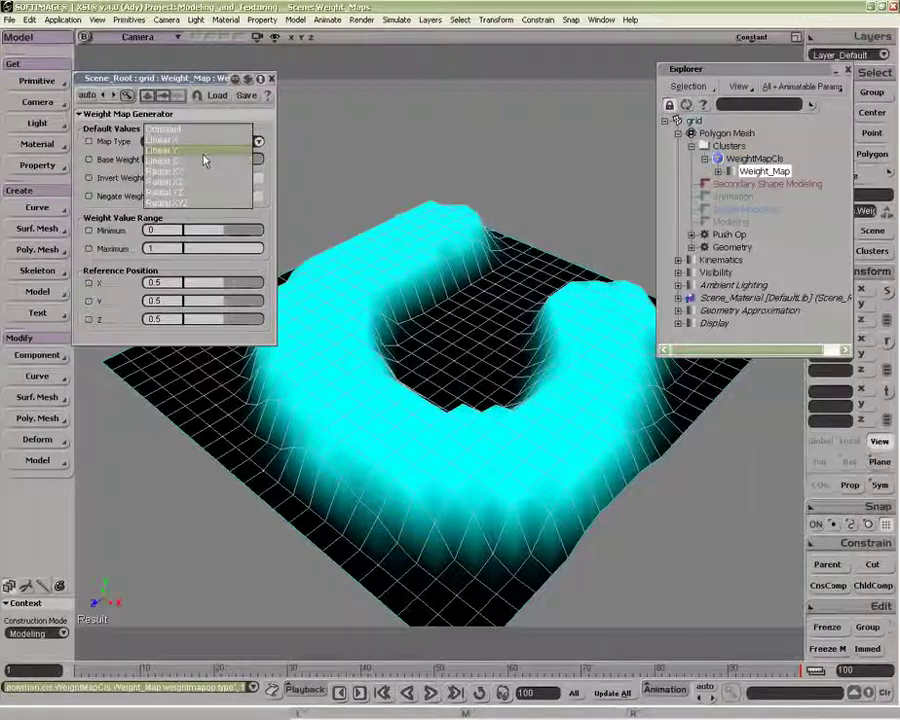
pyautogui.click(202, 161)
pyautogui.click(206, 146)
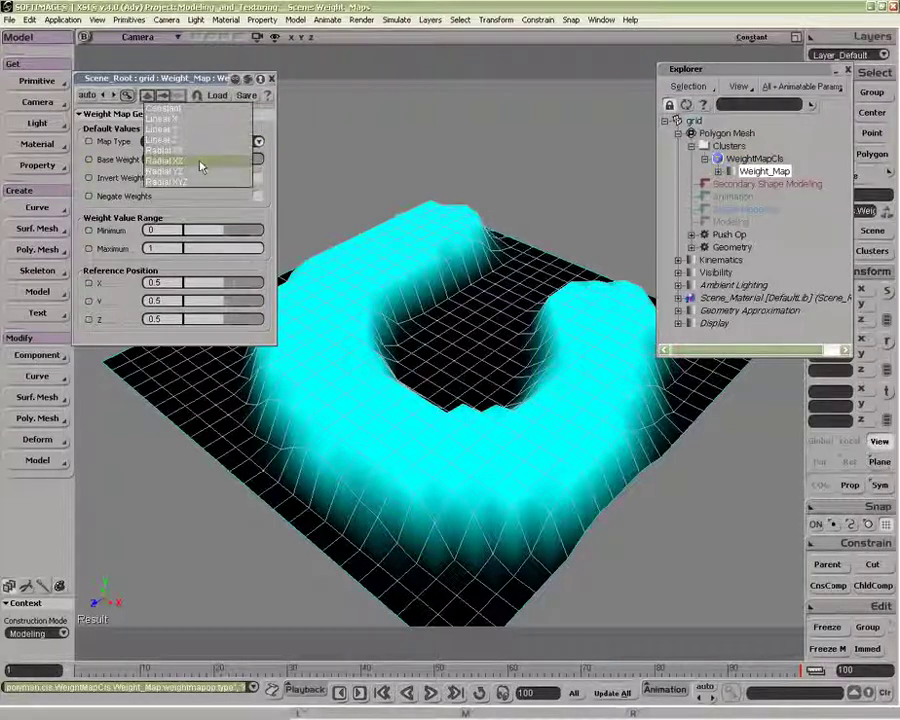
pyautogui.click(198, 160)
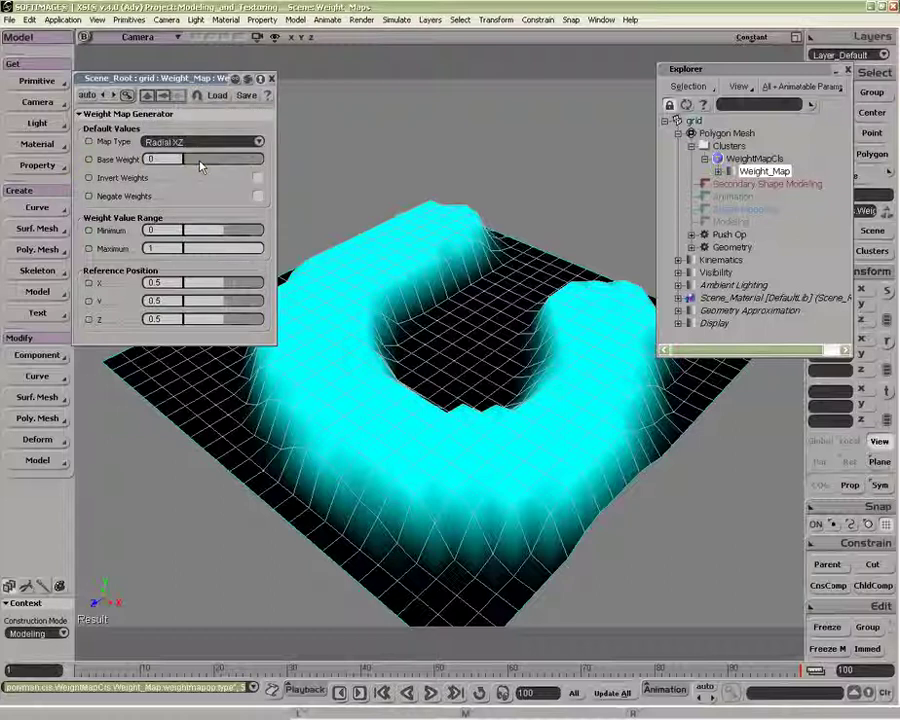
pyautogui.moveTo(194, 160); pyautogui.dragTo(319, 164)
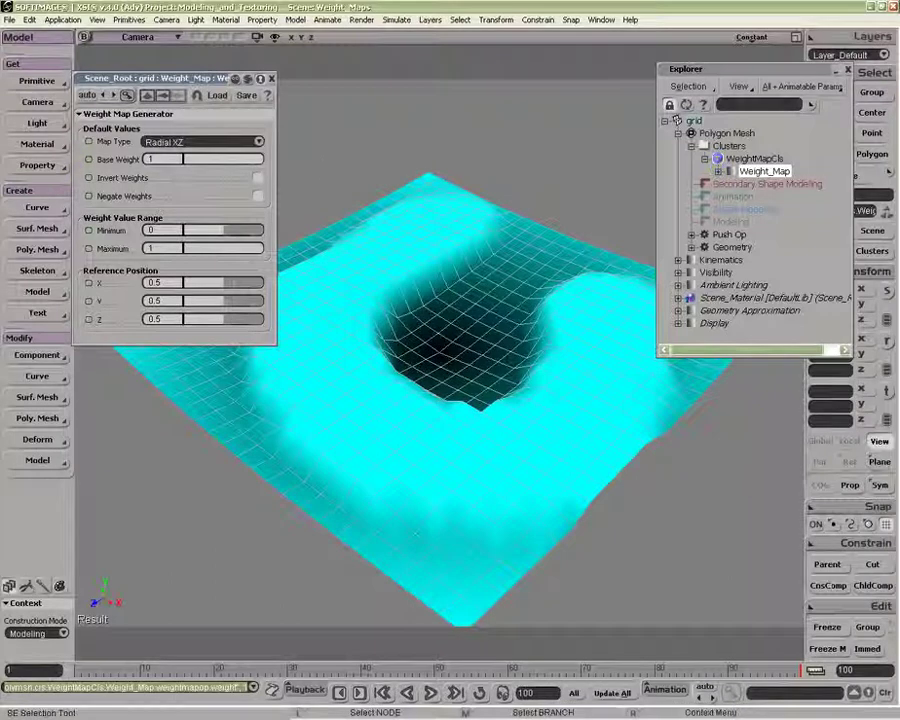
# Remove the Weight Painter operator from the weight map and select the grid.
pyautogui.click(718, 172)
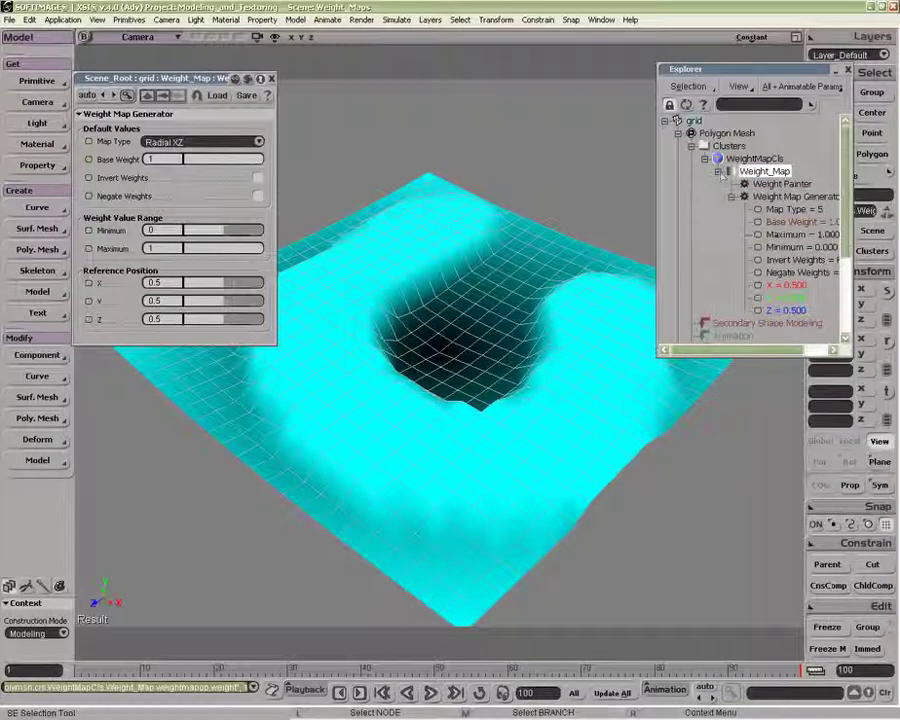
pyautogui.press('space')
pyautogui.click(553, 281)
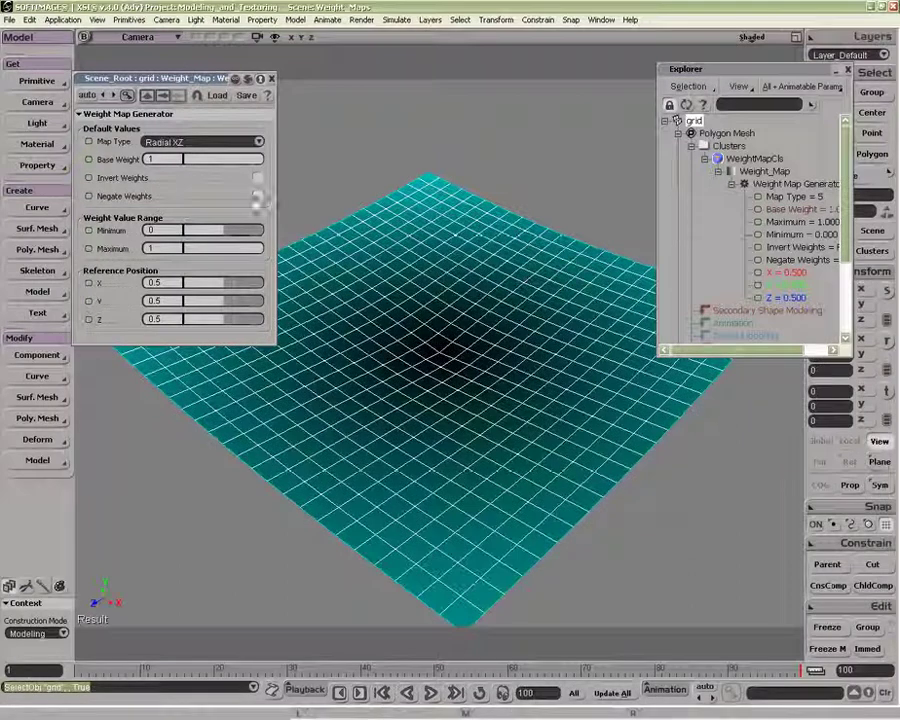
# Keep the base weight at 1 and compare the linear map types, starting with Linear Z and ending on Linear X.
pyautogui.moveTo(258, 163); pyautogui.dragTo(303, 166)
pyautogui.click(217, 143)
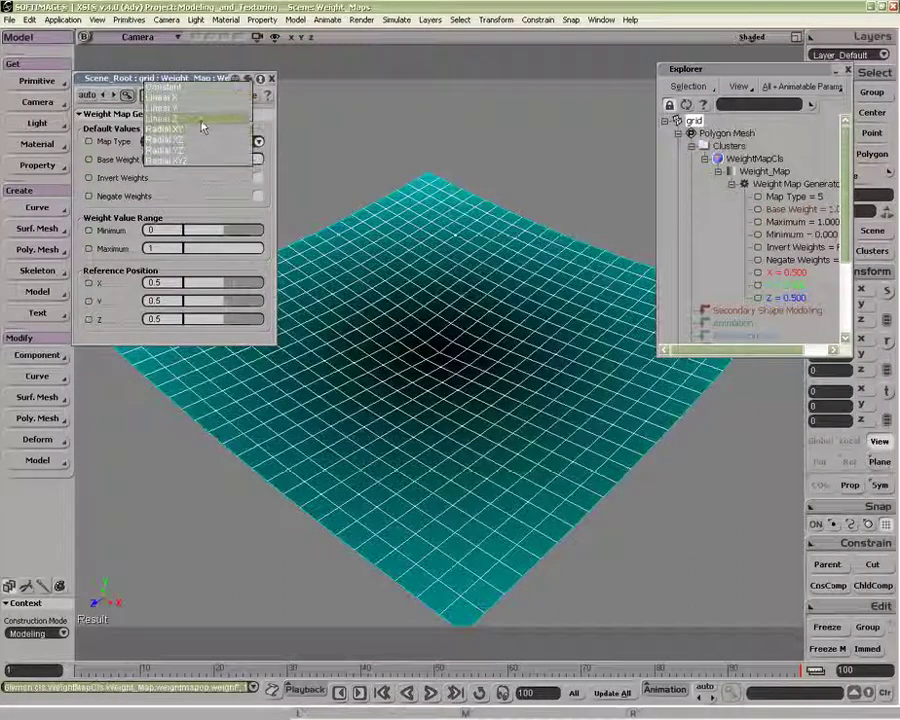
pyautogui.click(201, 116)
pyautogui.click(224, 146)
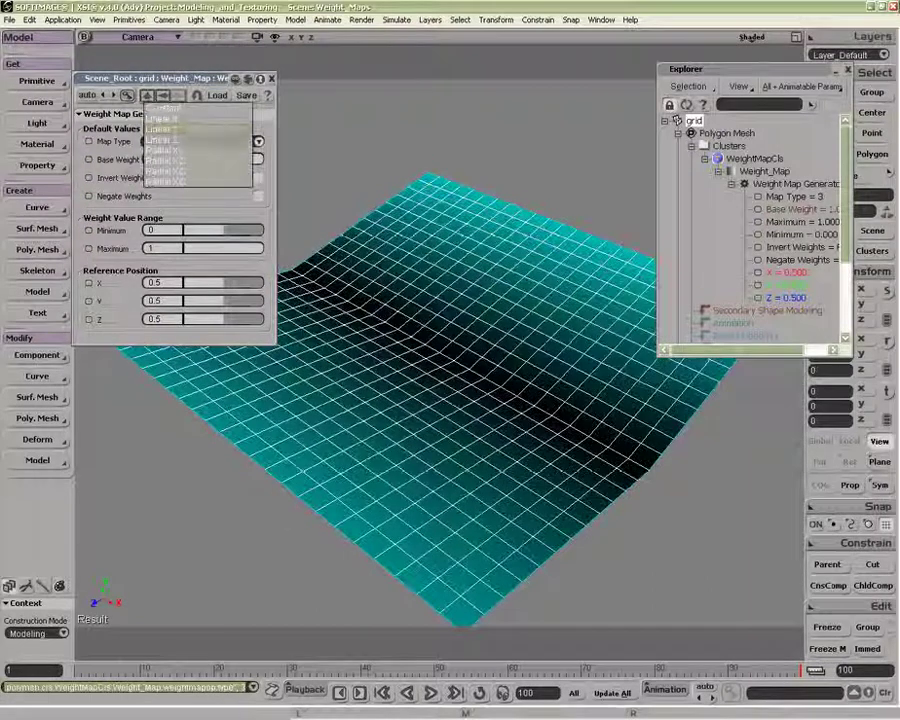
pyautogui.click(216, 129)
pyautogui.click(213, 140)
pyautogui.click(207, 150)
pyautogui.click(202, 141)
pyautogui.click(212, 126)
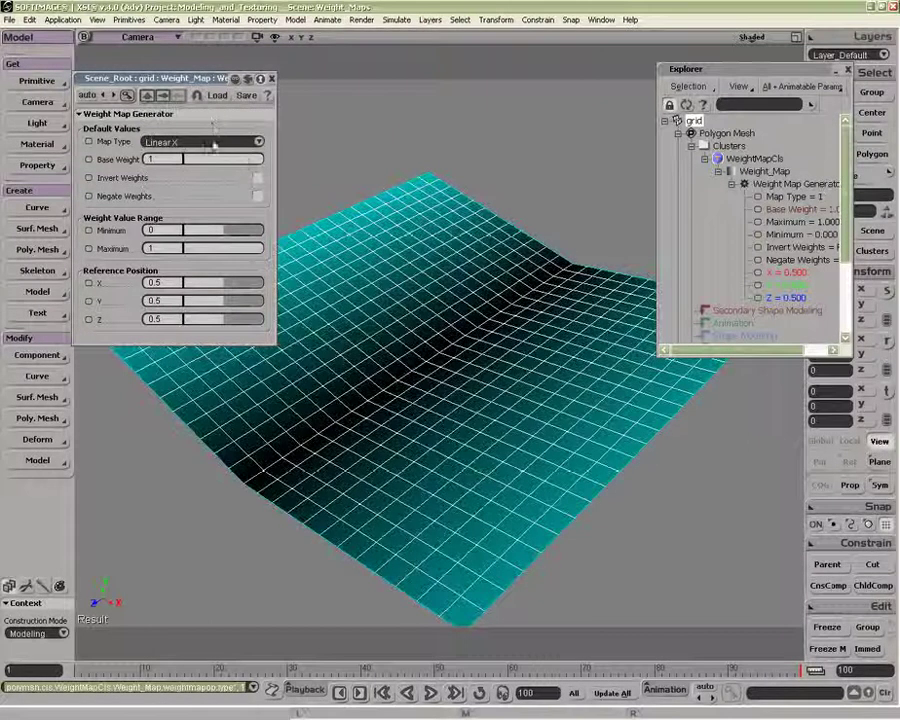
# Set the weight map generator's base weight to 0 and its map type to Constant.
pyautogui.moveTo(250, 162); pyautogui.dragTo(158, 161)
pyautogui.click(186, 141)
pyautogui.click(187, 130)
# Paint a wide C-shaped stroke of weight around the centre of the grid.
pyautogui.press('w')
pyautogui.moveTo(430, 255)
pyautogui.mouseDown()
pyautogui.moveTo(320, 320)
pyautogui.moveTo(400, 490)
pyautogui.moveTo(595, 405)
pyautogui.moveTo(608, 370)
pyautogui.mouseUp()
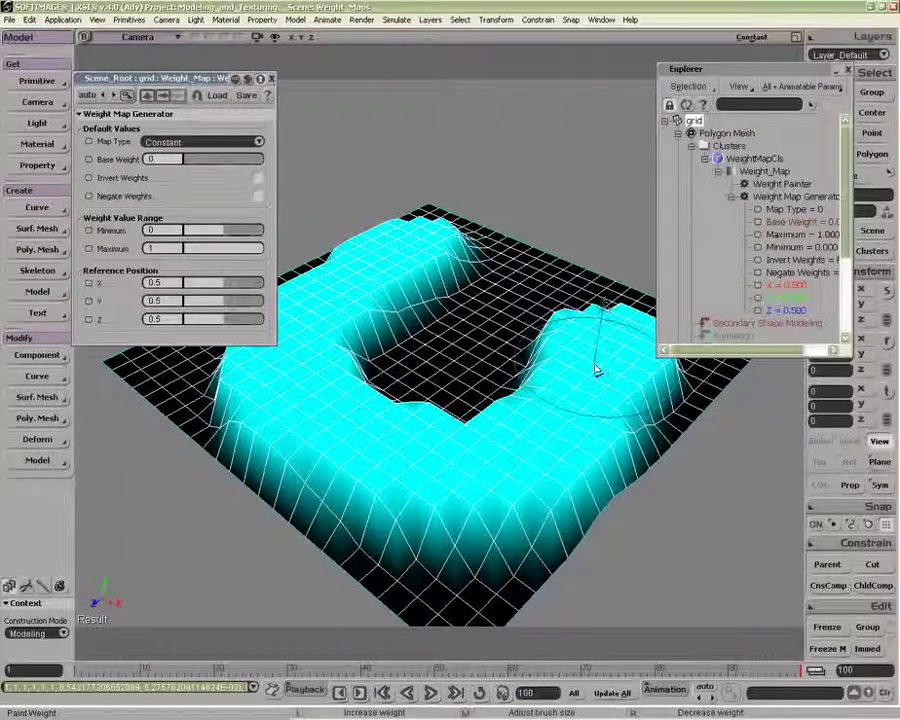
pyautogui.click(596, 370)
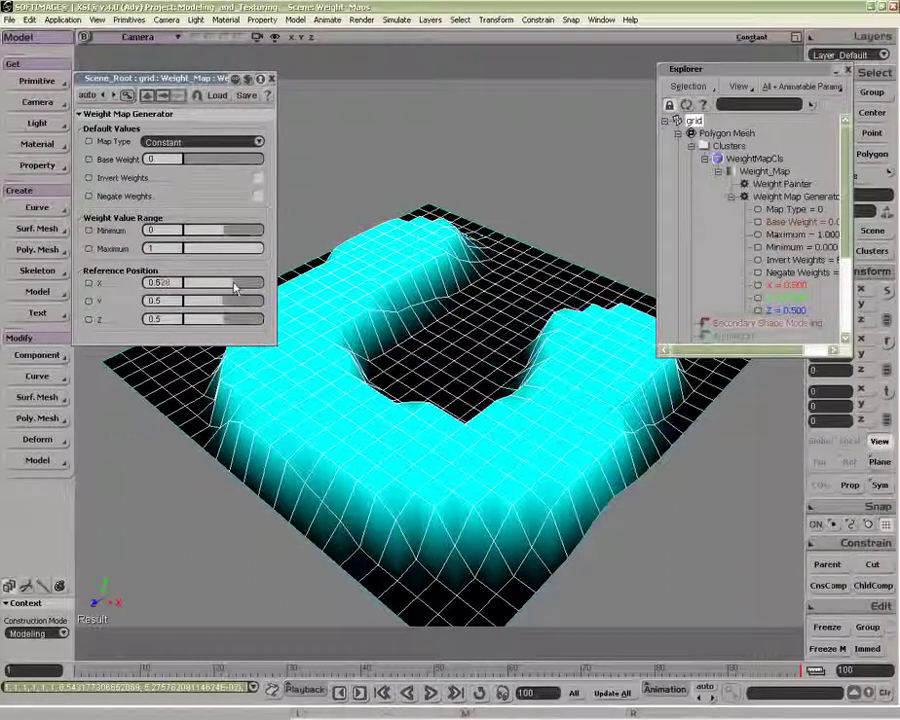
# Set the reference position X to about 0.584, and try and undo a base weight of 1 and a lower X value.
pyautogui.moveTo(236, 288)
pyautogui.mouseDown()
pyautogui.moveTo(212, 290)
pyautogui.moveTo(233, 292)
pyautogui.mouseUp()
pyautogui.moveTo(190, 161); pyautogui.dragTo(286, 165)
pyautogui.moveTo(229, 286); pyautogui.dragTo(202, 283)
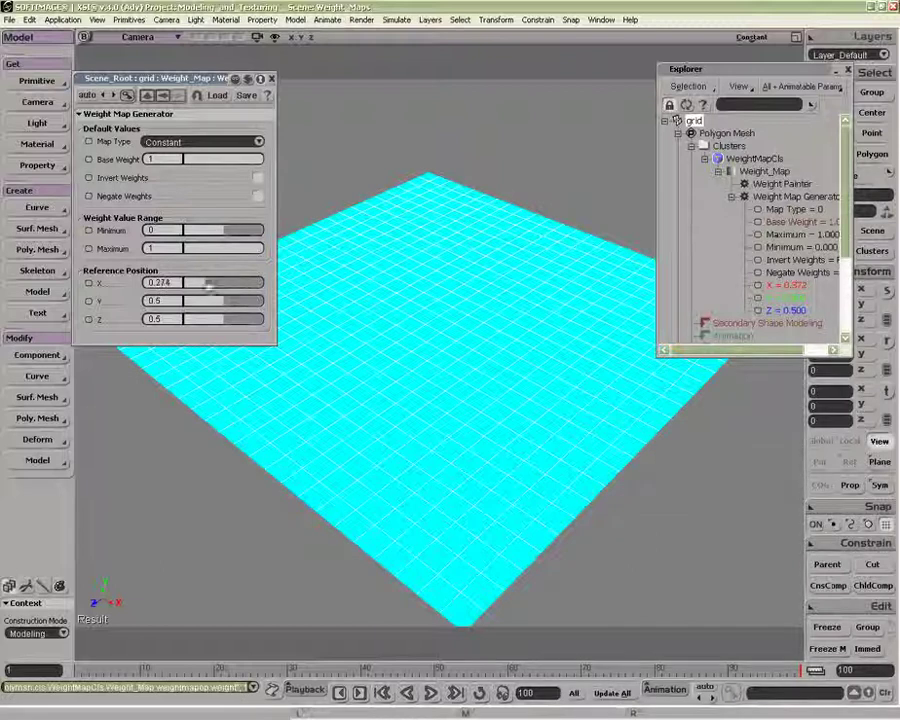
pyautogui.hotkey('ctrl', 'z')
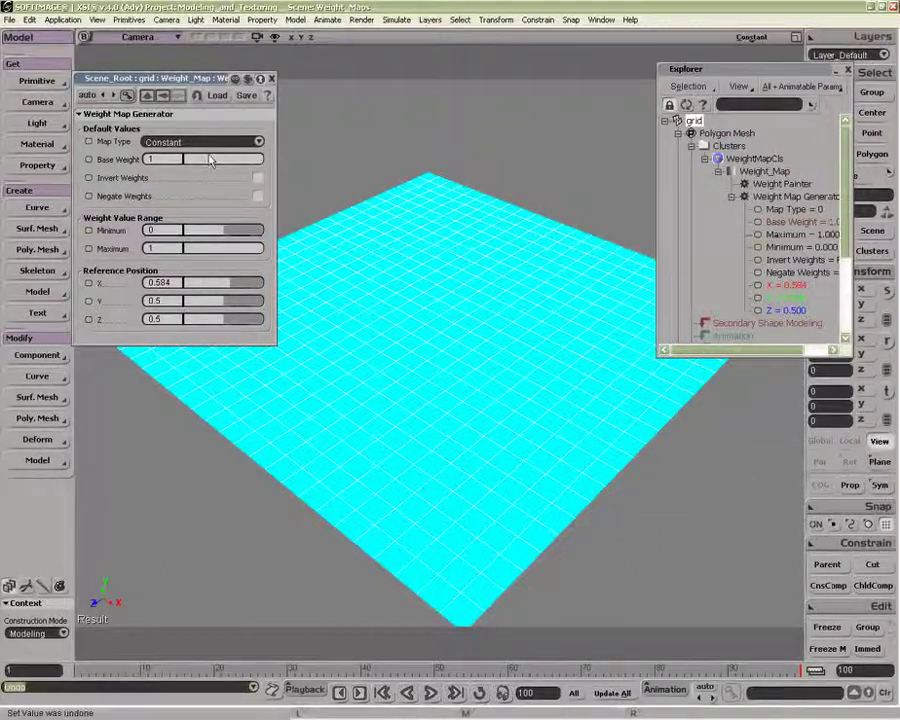
pyautogui.hotkey('ctrl', 'z')
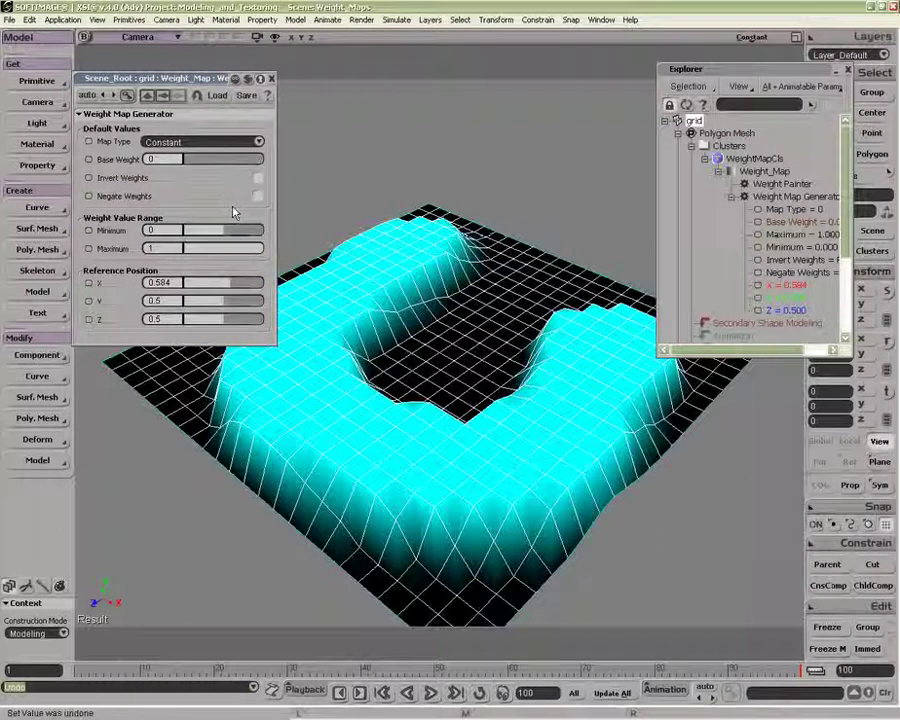
# Replace the generator settings with the weight paint brush properties, keep opacity at 100, and set the refresh mode to Interactive.
pyautogui.click(271, 78)
pyautogui.press('w')
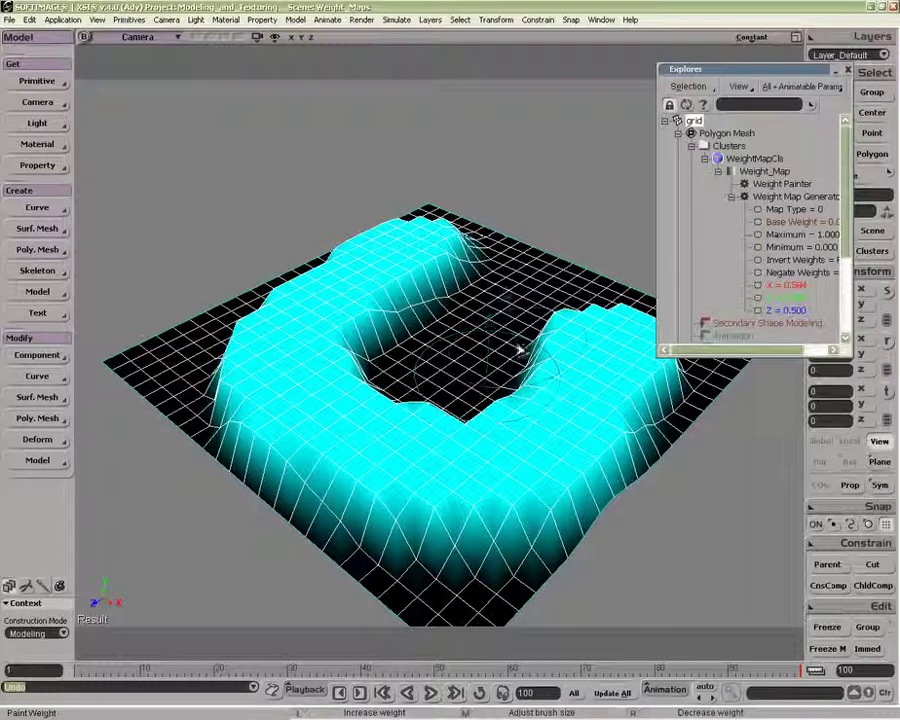
pyautogui.hotkey('ctrl', 'w')
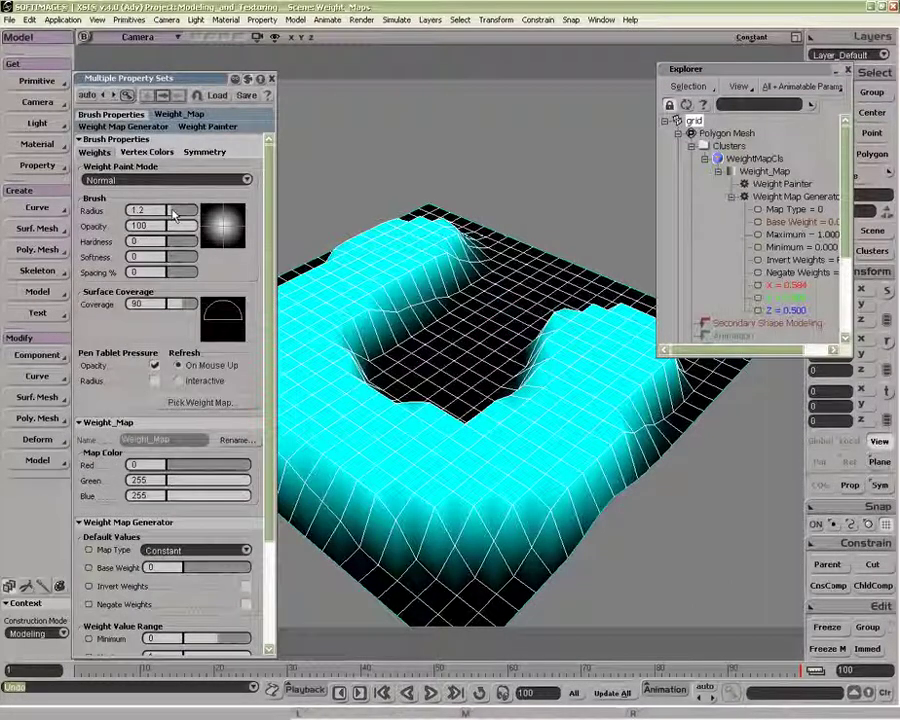
pyautogui.moveTo(210, 228); pyautogui.dragTo(208, 229)
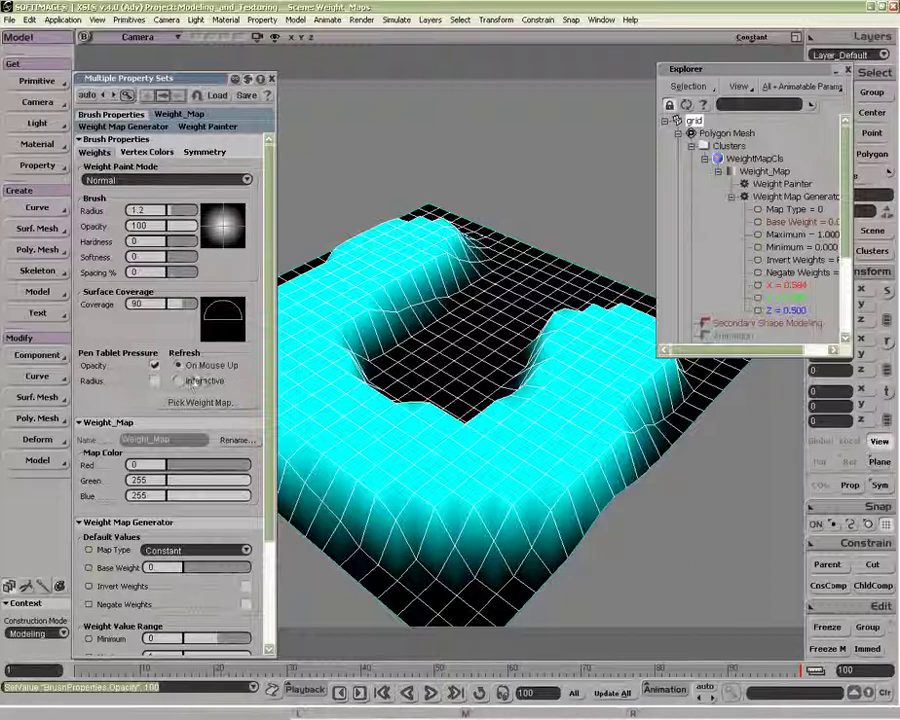
pyautogui.click(182, 381)
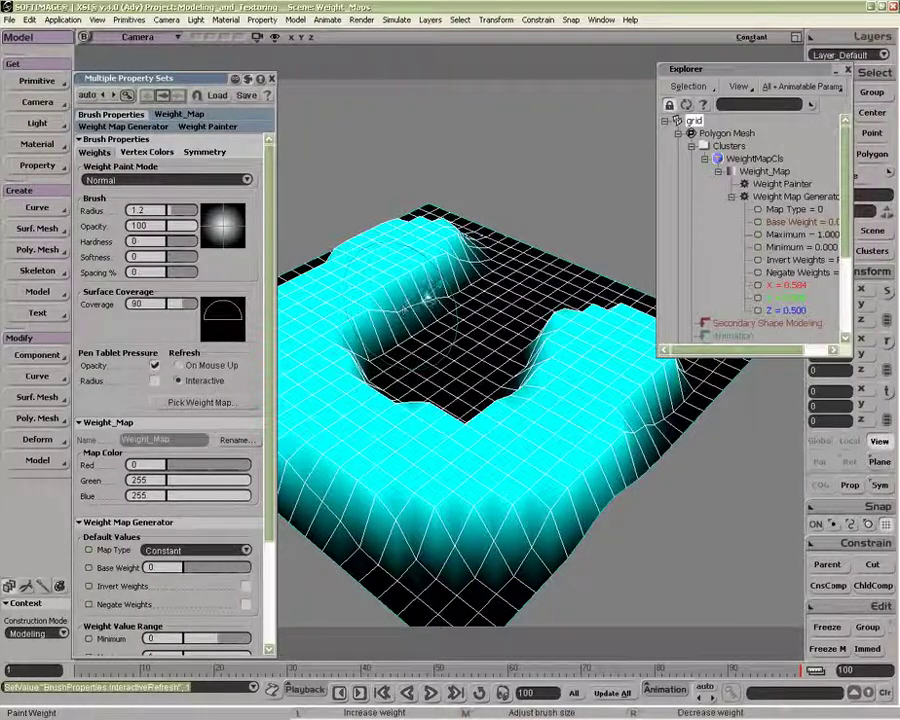
# Paint weight into the hollow of the C shape, and replace the open property sets with the Weight Panel.
pyautogui.moveTo(455, 265)
pyautogui.mouseDown()
pyautogui.moveTo(378, 342)
pyautogui.moveTo(428, 360)
pyautogui.moveTo(476, 398)
pyautogui.moveTo(538, 370)
pyautogui.mouseUp()
pyautogui.hotkey('ctrl', 'z')
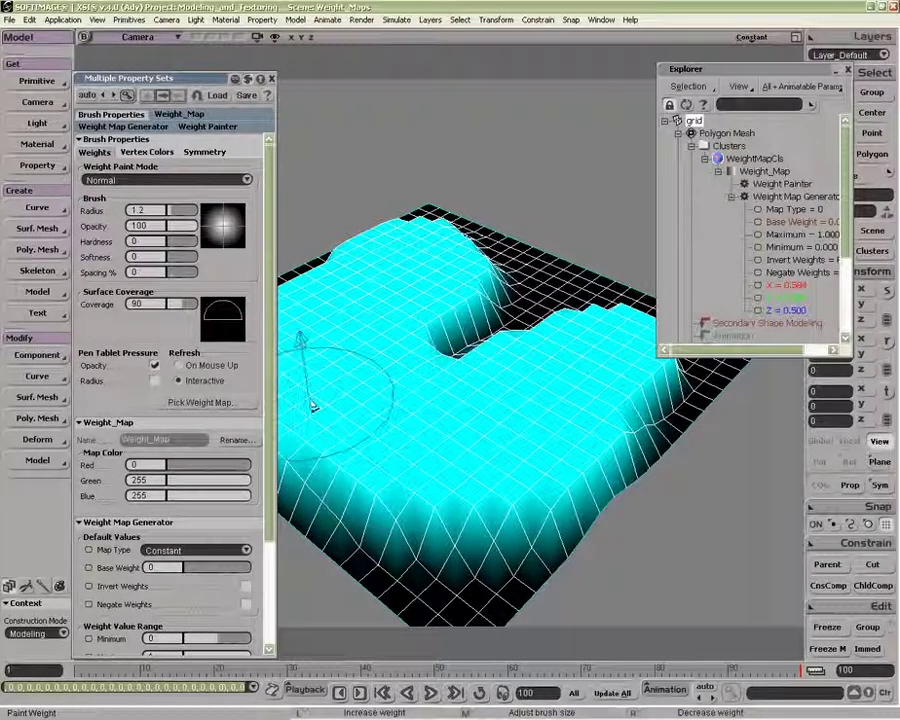
pyautogui.click(272, 79)
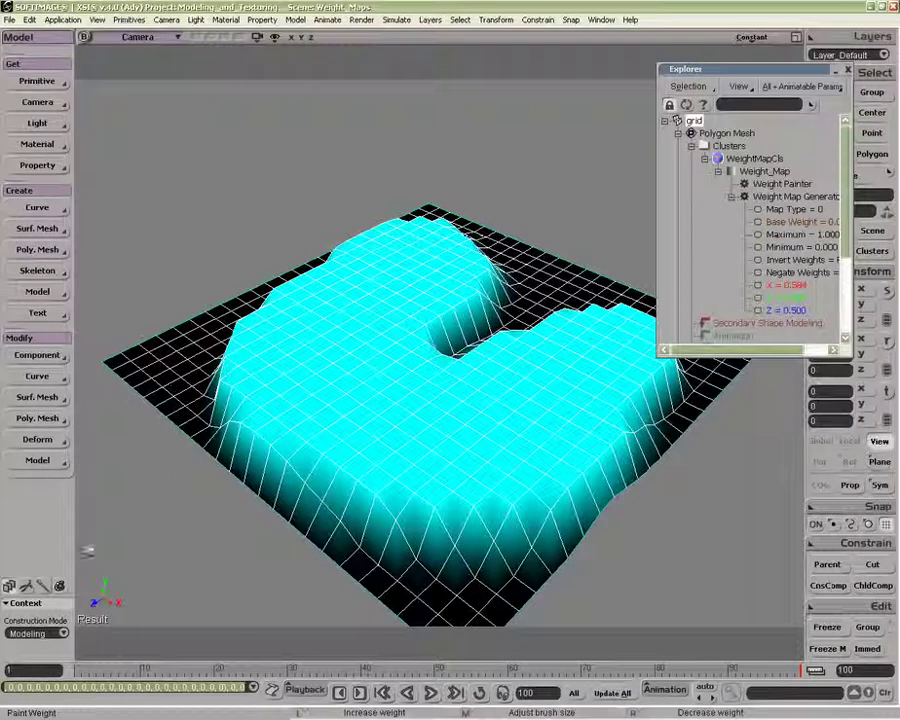
pyautogui.hotkey('ctrl', '3')
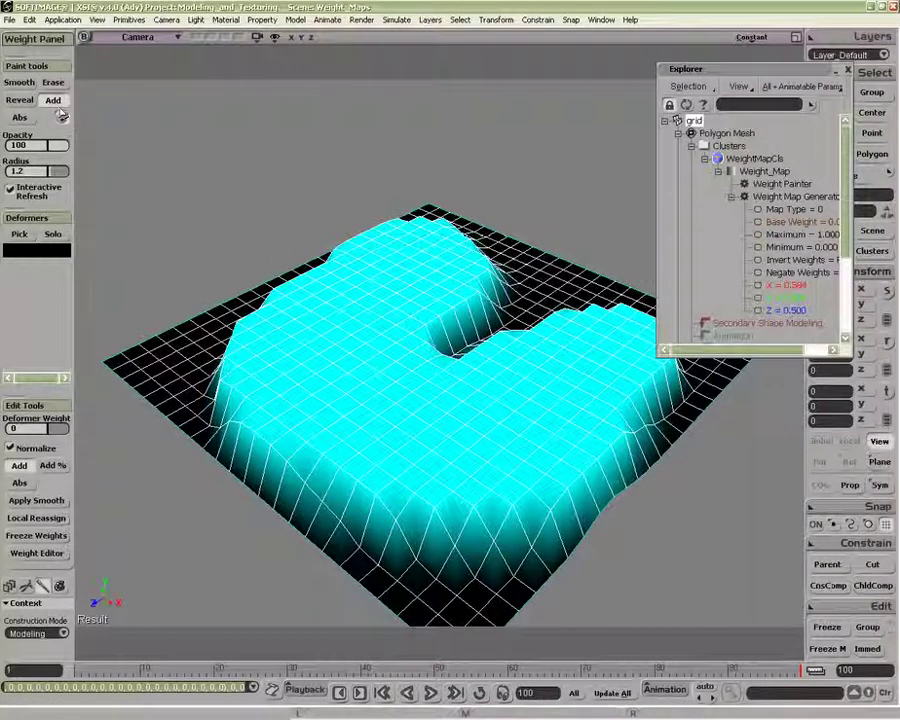
# Add weight at the grid's left corner, and cut a curved groove through the raised area with a brush radius of 0.648.
pyautogui.moveTo(191, 367); pyautogui.dragTo(199, 370)
pyautogui.click(199, 370)
pyautogui.moveTo(350, 385)
pyautogui.mouseDown(button='middle')
pyautogui.moveTo(380, 354)
pyautogui.moveTo(327, 410)
pyautogui.moveTo(356, 388)
pyautogui.mouseUp(button='middle')
pyautogui.moveTo(375, 272)
pyautogui.mouseDown(button='right')
pyautogui.moveTo(420, 292)
pyautogui.moveTo(332, 318)
pyautogui.moveTo(318, 372)
pyautogui.moveTo(412, 445)
pyautogui.moveTo(506, 438)
pyautogui.moveTo(588, 400)
pyautogui.mouseUp(button='right')
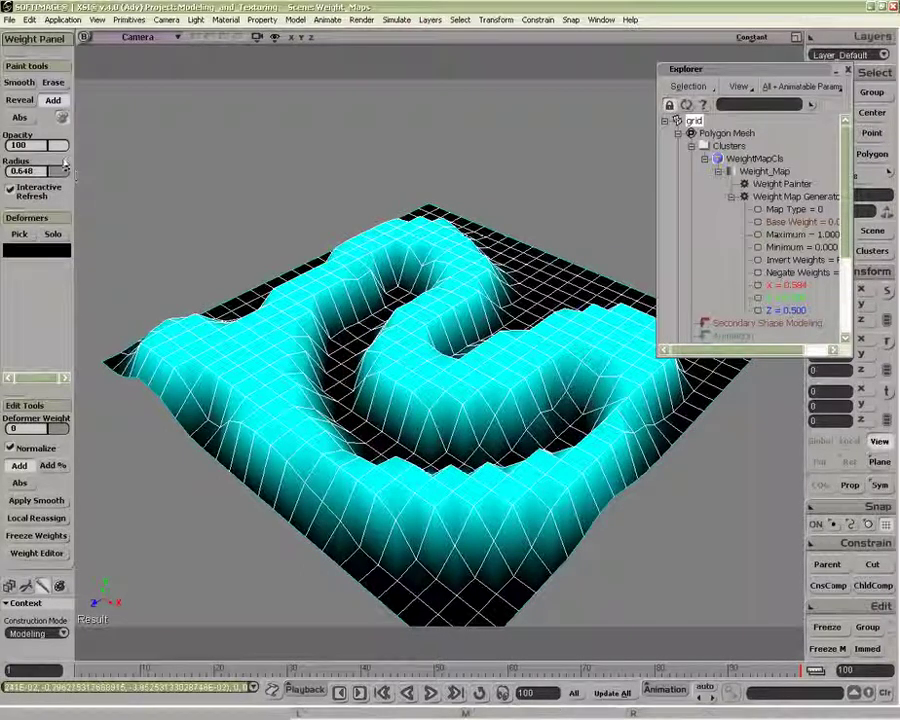
# Smooth the weights along the curved groove and the left side with a brush radius of 1.231.
pyautogui.click(22, 84)
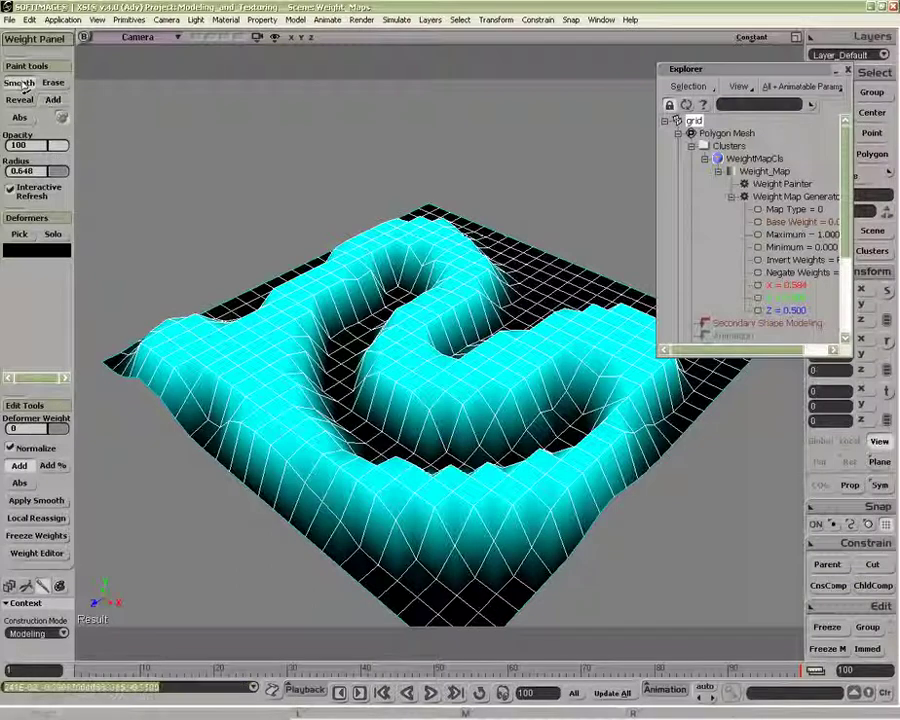
pyautogui.moveTo(316, 334); pyautogui.dragTo(342, 308, button='middle')
pyautogui.moveTo(232, 232)
pyautogui.mouseDown()
pyautogui.moveTo(225, 225)
pyautogui.moveTo(150, 275)
pyautogui.moveTo(192, 322)
pyautogui.mouseUp()
pyautogui.moveTo(237, 352)
pyautogui.mouseDown()
pyautogui.moveTo(301, 370)
pyautogui.moveTo(380, 410)
pyautogui.moveTo(356, 335)
pyautogui.moveTo(404, 380)
pyautogui.moveTo(388, 350)
pyautogui.moveTo(414, 263)
pyautogui.mouseUp()
# Erase the weight across the centre of the grid and through the ridge on its front-left side.
pyautogui.click(54, 84)
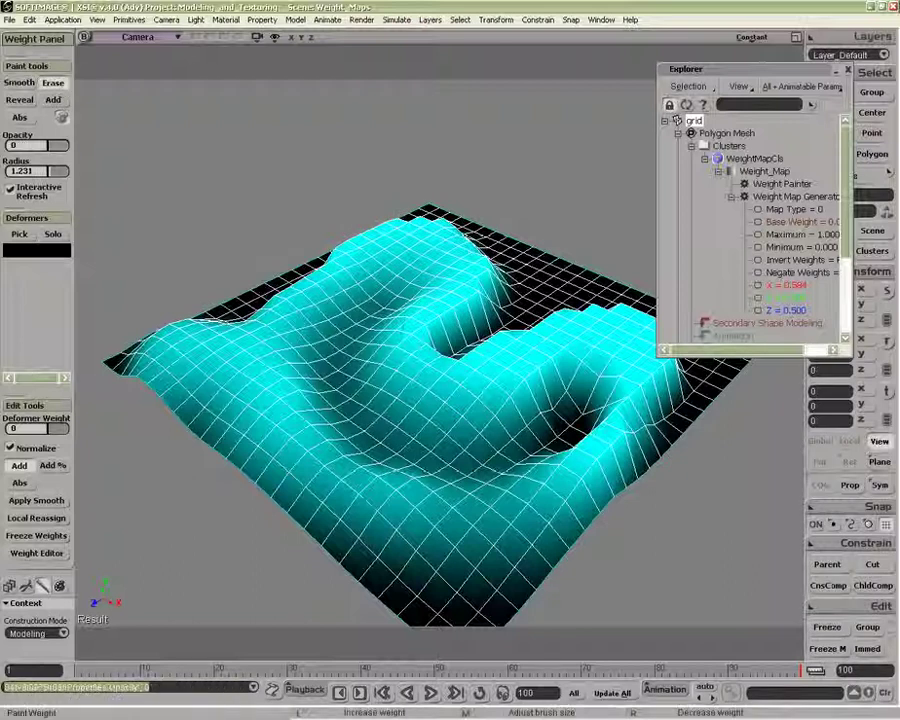
pyautogui.moveTo(355, 262)
pyautogui.mouseDown()
pyautogui.moveTo(385, 305)
pyautogui.moveTo(366, 317)
pyautogui.mouseUp()
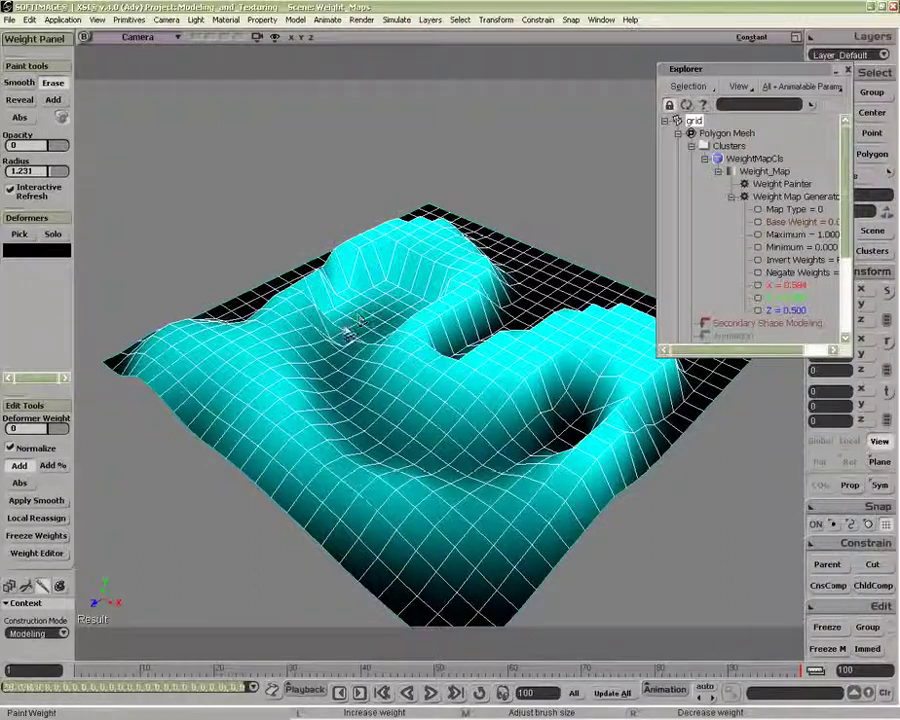
pyautogui.moveTo(348, 333)
pyautogui.mouseDown()
pyautogui.moveTo(319, 348)
pyautogui.moveTo(362, 391)
pyautogui.moveTo(418, 400)
pyautogui.moveTo(457, 338)
pyautogui.moveTo(402, 341)
pyautogui.moveTo(398, 368)
pyautogui.mouseUp()
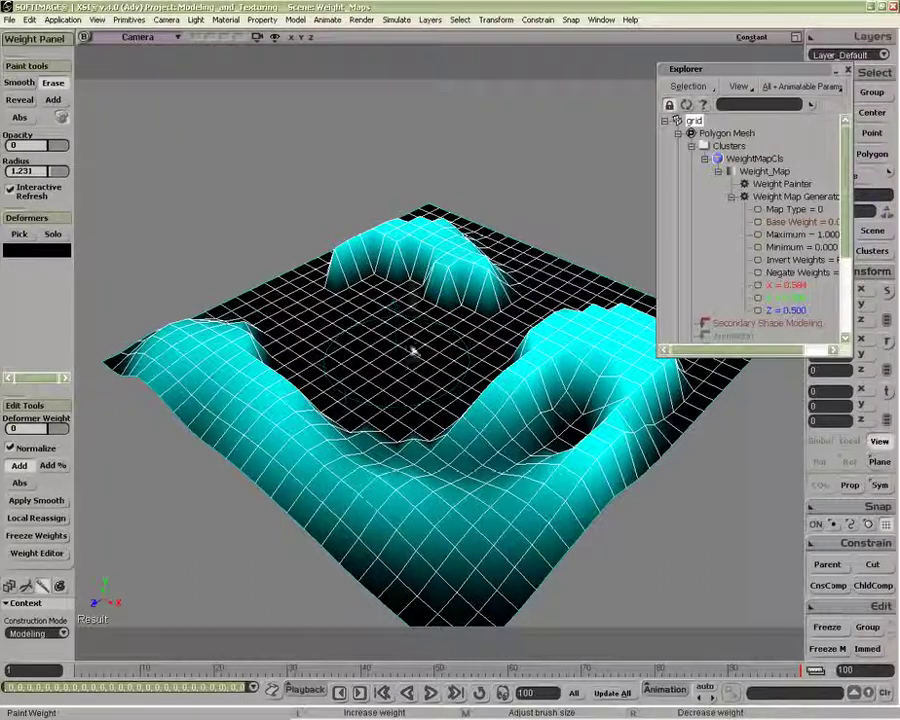
pyautogui.moveTo(271, 414)
pyautogui.mouseDown()
pyautogui.moveTo(310, 445)
pyautogui.moveTo(380, 448)
pyautogui.mouseUp()
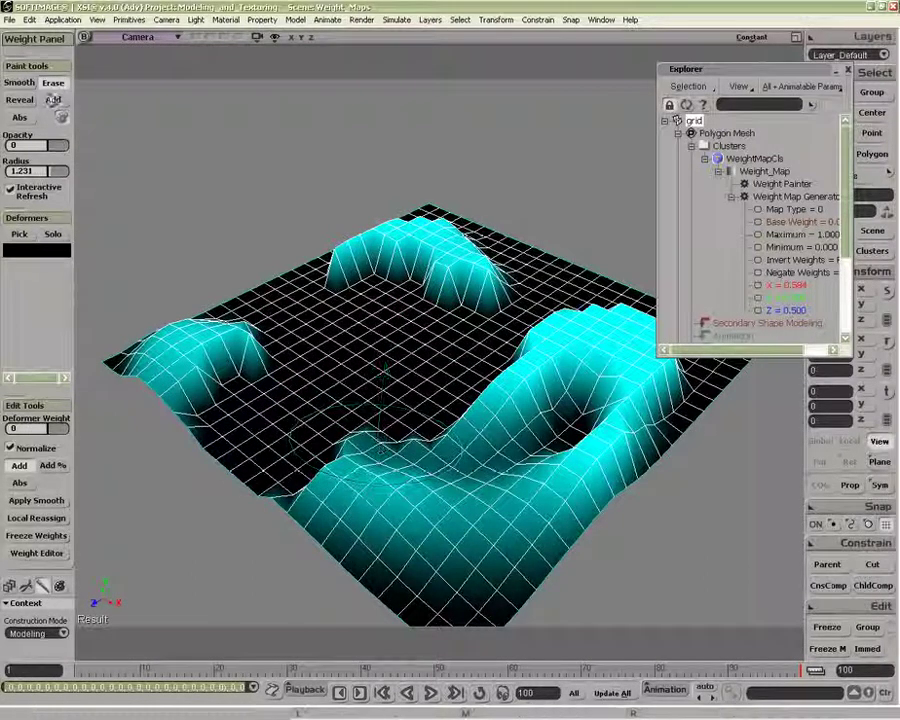
# Paint full weight in Abs mode over the centre and front-left of the grid, and carve a hollow at the centre in Reveal mode.
pyautogui.click(20, 117)
pyautogui.moveTo(410, 300)
pyautogui.mouseDown()
pyautogui.moveTo(414, 282)
pyautogui.moveTo(372, 346)
pyautogui.moveTo(311, 396)
pyautogui.moveTo(434, 390)
pyautogui.moveTo(400, 400)
pyautogui.moveTo(343, 454)
pyautogui.mouseUp()
pyautogui.moveTo(430, 440)
pyautogui.mouseDown()
pyautogui.moveTo(253, 426)
pyautogui.moveTo(263, 382)
pyautogui.moveTo(183, 378)
pyautogui.moveTo(155, 362)
pyautogui.moveTo(240, 400)
pyautogui.moveTo(438, 538)
pyautogui.moveTo(440, 590)
pyautogui.moveTo(473, 476)
pyautogui.mouseUp()
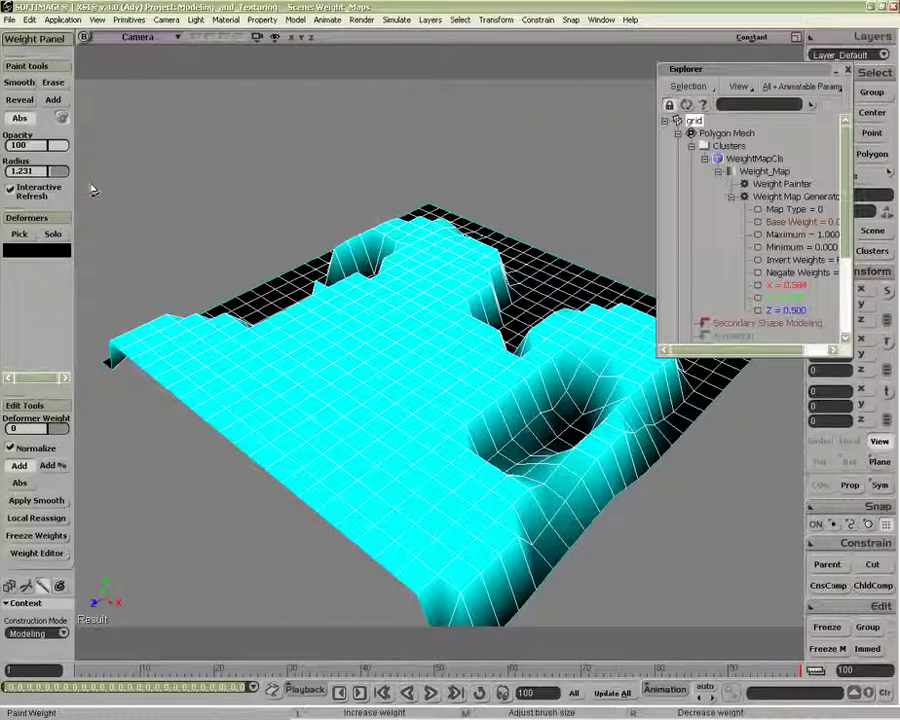
pyautogui.click(19, 100)
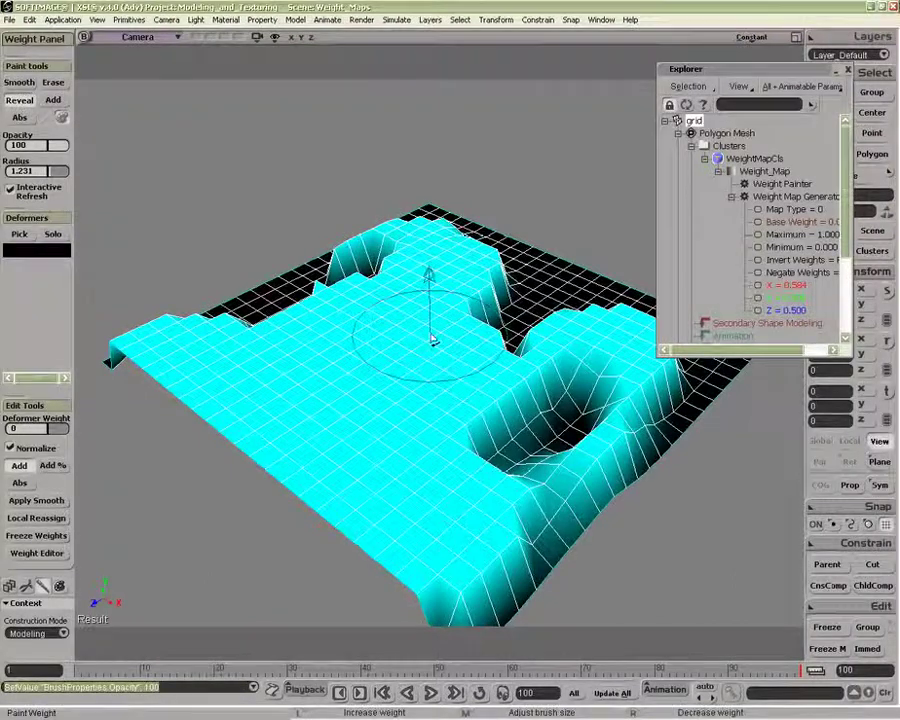
pyautogui.moveTo(432, 340)
pyautogui.mouseDown()
pyautogui.moveTo(378, 376)
pyautogui.moveTo(362, 372)
pyautogui.moveTo(402, 372)
pyautogui.moveTo(385, 357)
pyautogui.mouseUp()
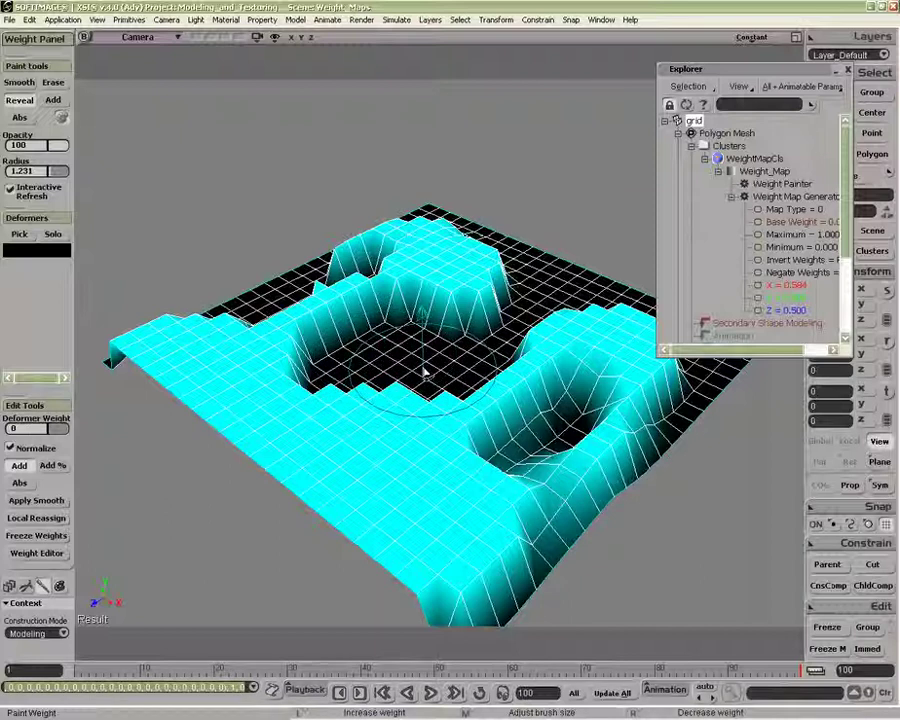
# Add soft mounds in the centre hollow and on the flat area behind it with a brush opacity of 20.69.
pyautogui.click(54, 101)
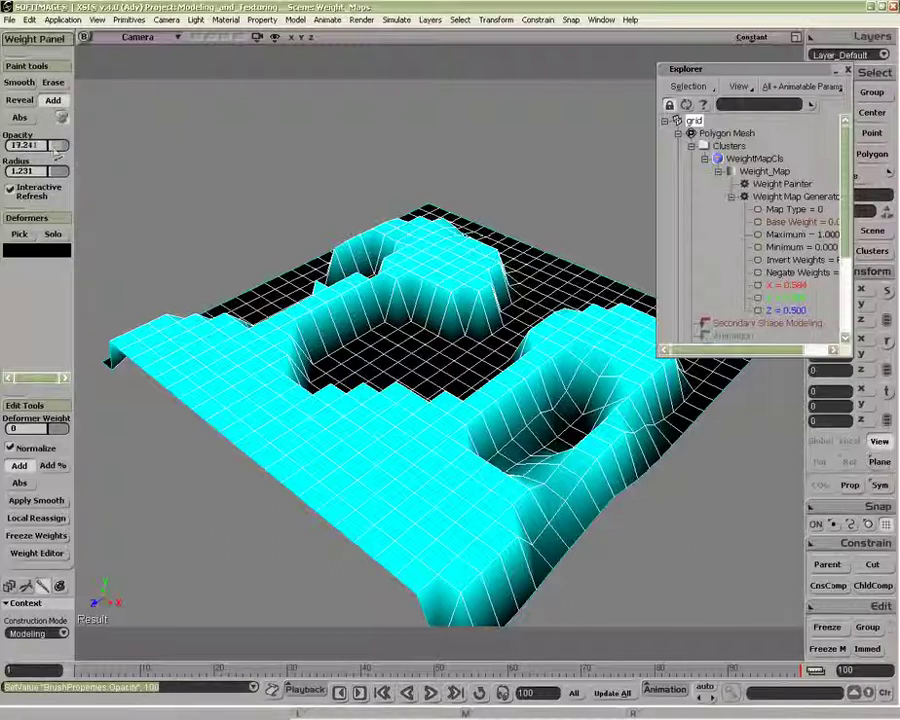
pyautogui.moveTo(57, 152); pyautogui.dragTo(55, 152)
pyautogui.moveTo(408, 342)
pyautogui.mouseDown()
pyautogui.moveTo(398, 358)
pyautogui.moveTo(432, 366)
pyautogui.moveTo(460, 356)
pyautogui.mouseUp()
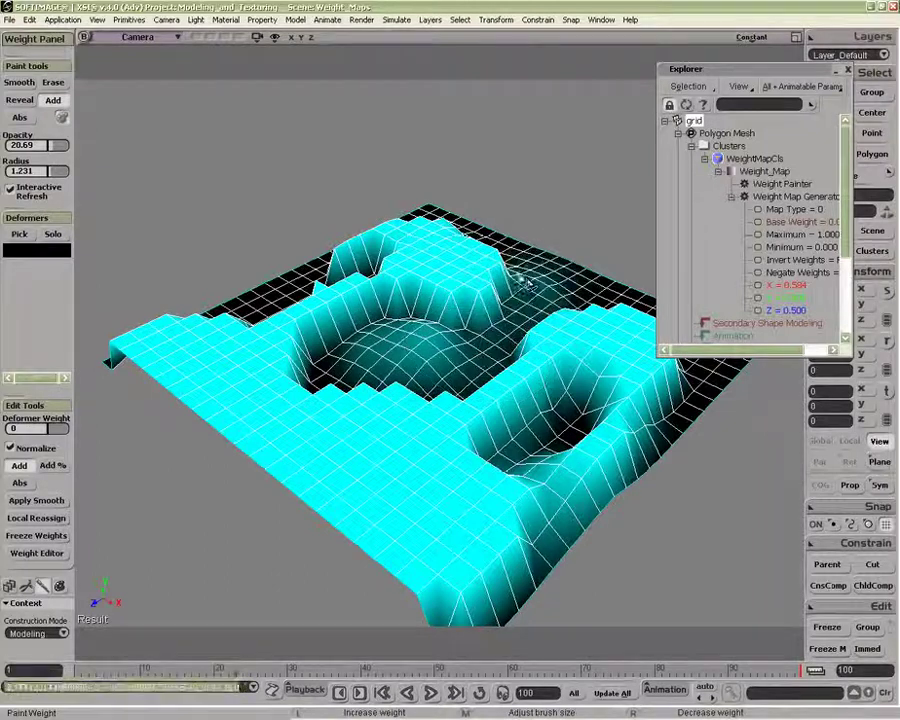
pyautogui.moveTo(526, 290); pyautogui.dragTo(532, 300)
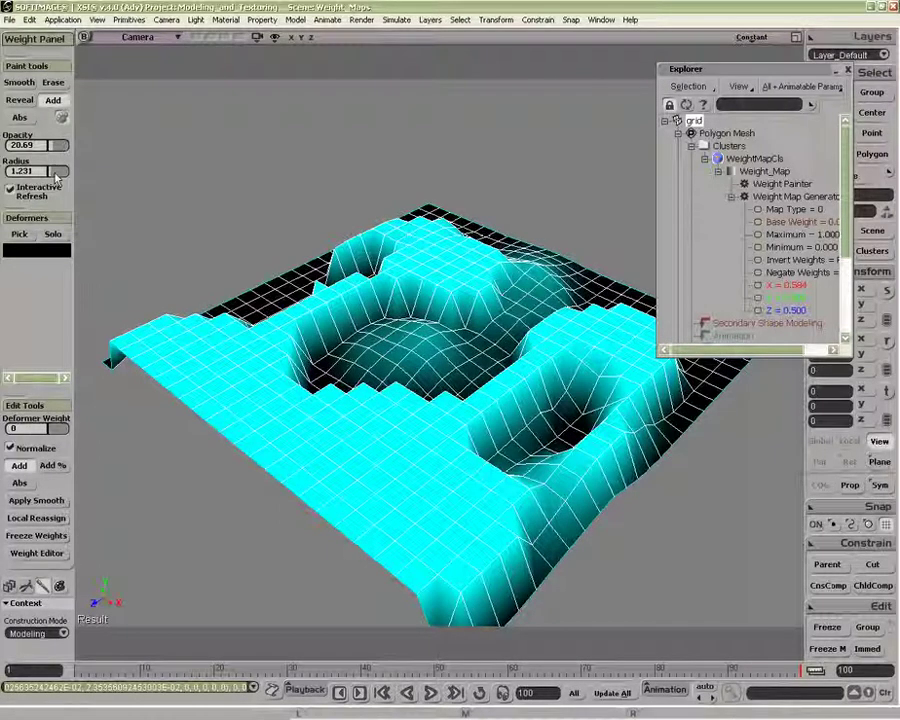
# Set brush opacity to 48.276, build up the centre mound and rear-left edge, and lower the weight on the front-left side.
pyautogui.moveTo(395, 335); pyautogui.dragTo(412, 350)
pyautogui.moveTo(300, 290)
pyautogui.mouseDown()
pyautogui.moveTo(262, 302)
pyautogui.moveTo(255, 315)
pyautogui.mouseUp()
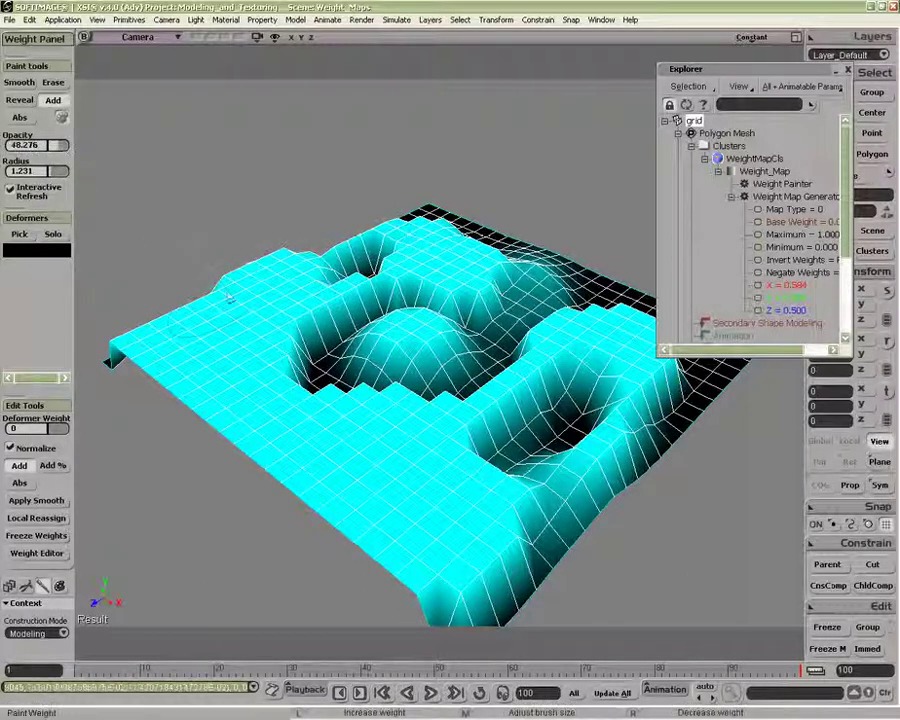
pyautogui.moveTo(190, 385)
pyautogui.mouseDown()
pyautogui.moveTo(232, 377)
pyautogui.moveTo(290, 345)
pyautogui.moveTo(366, 463)
pyautogui.moveTo(261, 430)
pyautogui.moveTo(293, 382)
pyautogui.moveTo(335, 453)
pyautogui.moveTo(366, 464)
pyautogui.moveTo(461, 387)
pyautogui.moveTo(240, 235)
pyautogui.moveTo(232, 210)
pyautogui.moveTo(330, 340)
pyautogui.moveTo(334, 303)
pyautogui.mouseUp()
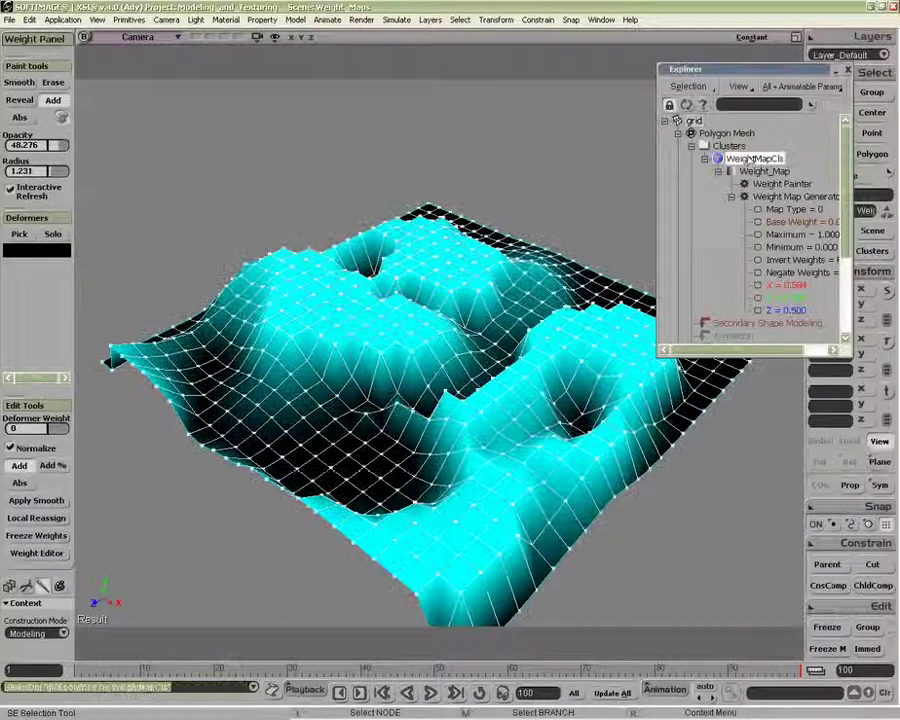
# Delete the WeightMapCls cluster, reselect the grid, and refresh the Explorer to show its polygon mesh contents.
pyautogui.press('Delete')
pyautogui.press('space')
pyautogui.click(552, 305)
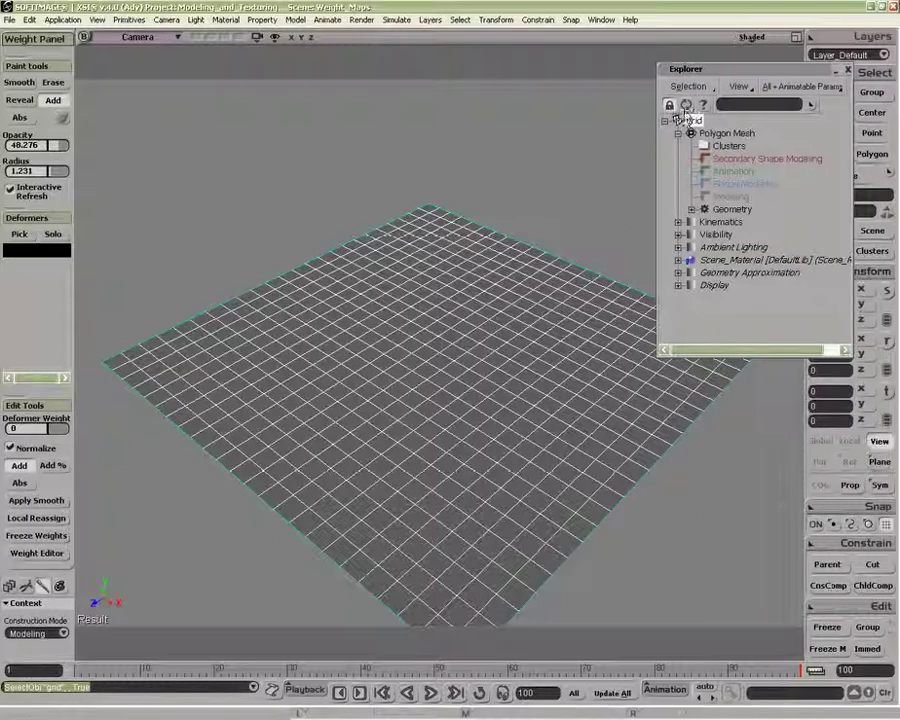
pyautogui.click(686, 105)
pyautogui.click(678, 133)
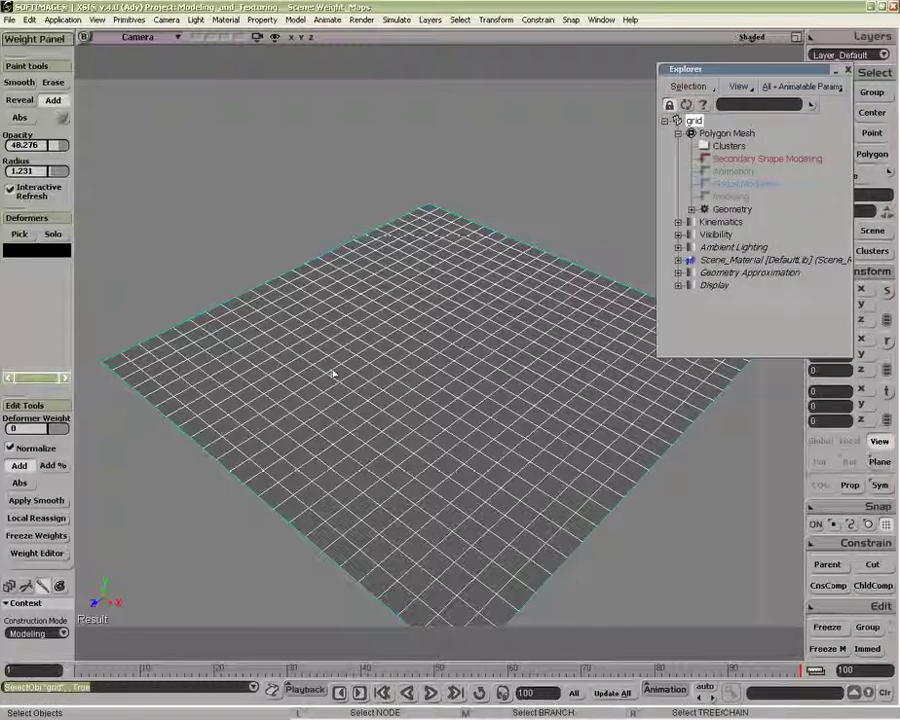
# Apply a Push deformation to the grid, and try and undo an amplitude change.
pyautogui.press('1')
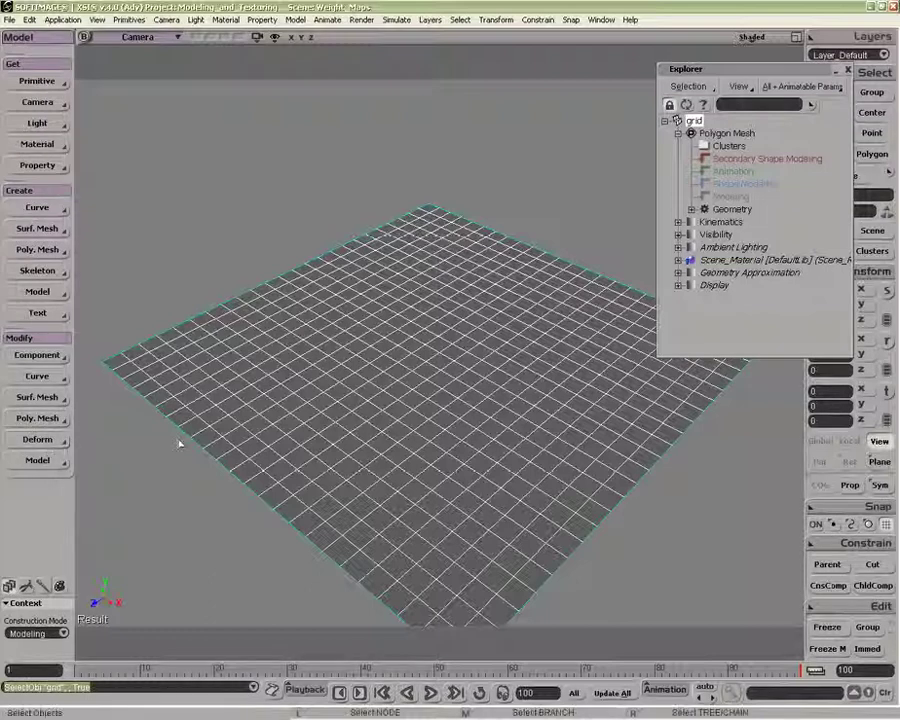
pyautogui.click(40, 440)
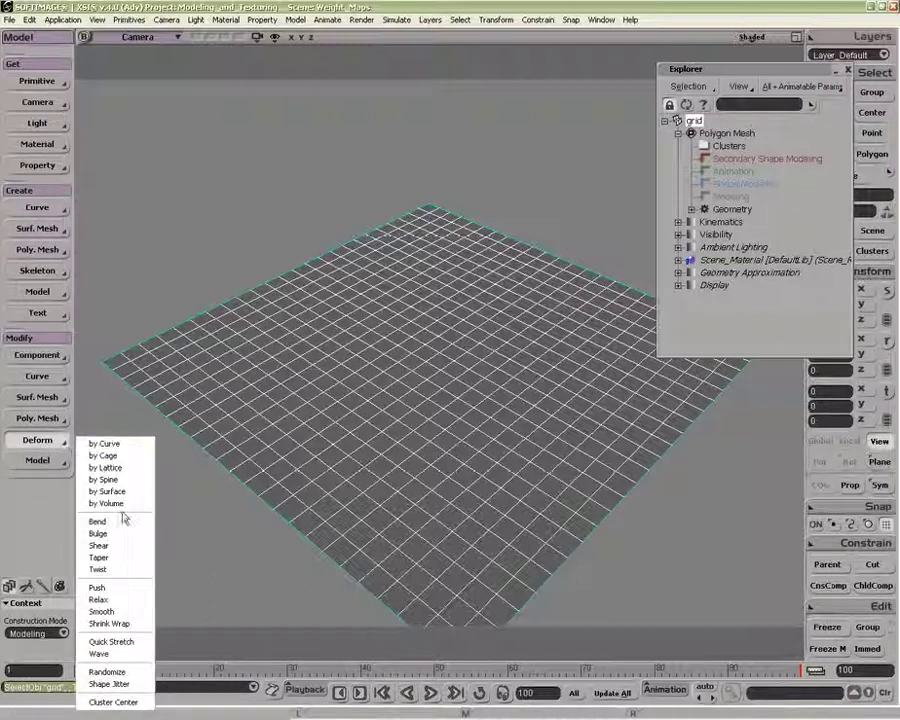
pyautogui.click(110, 588)
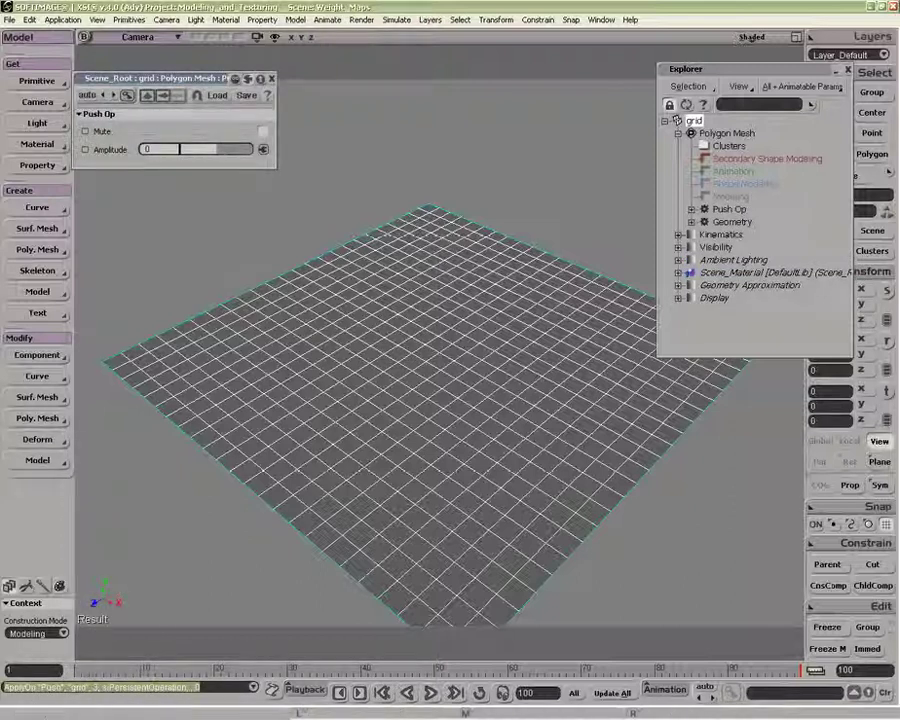
pyautogui.moveTo(216, 151)
pyautogui.mouseDown()
pyautogui.moveTo(247, 151)
pyautogui.moveTo(209, 152)
pyautogui.moveTo(218, 152)
pyautogui.mouseUp()
pyautogui.hotkey('ctrl', 'z')
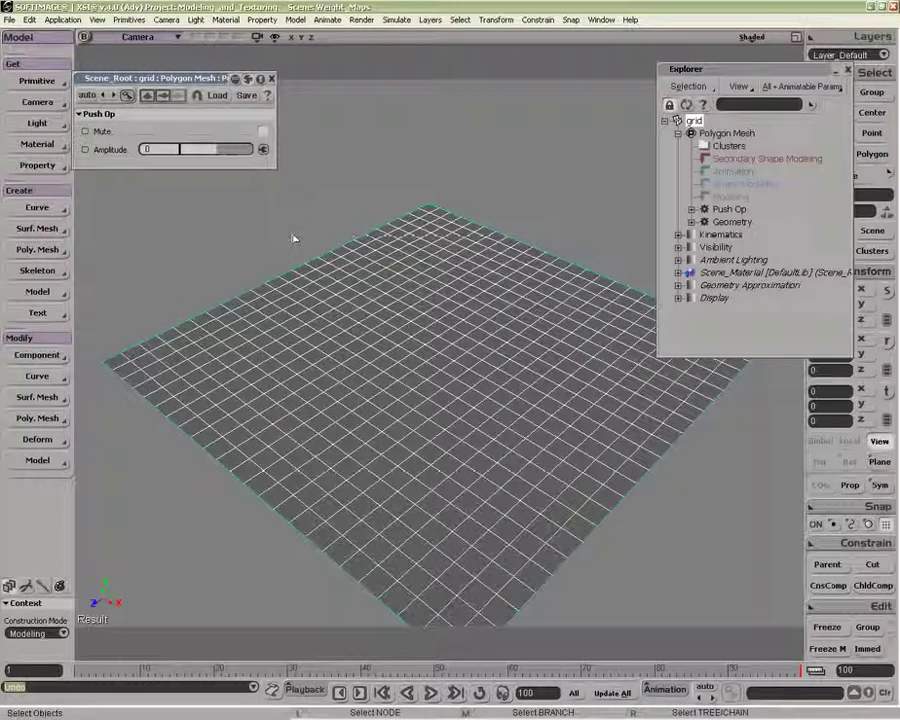
# Examine which maps are available to connect to the Push amplitude.
pyautogui.click(263, 150)
pyautogui.click(248, 164)
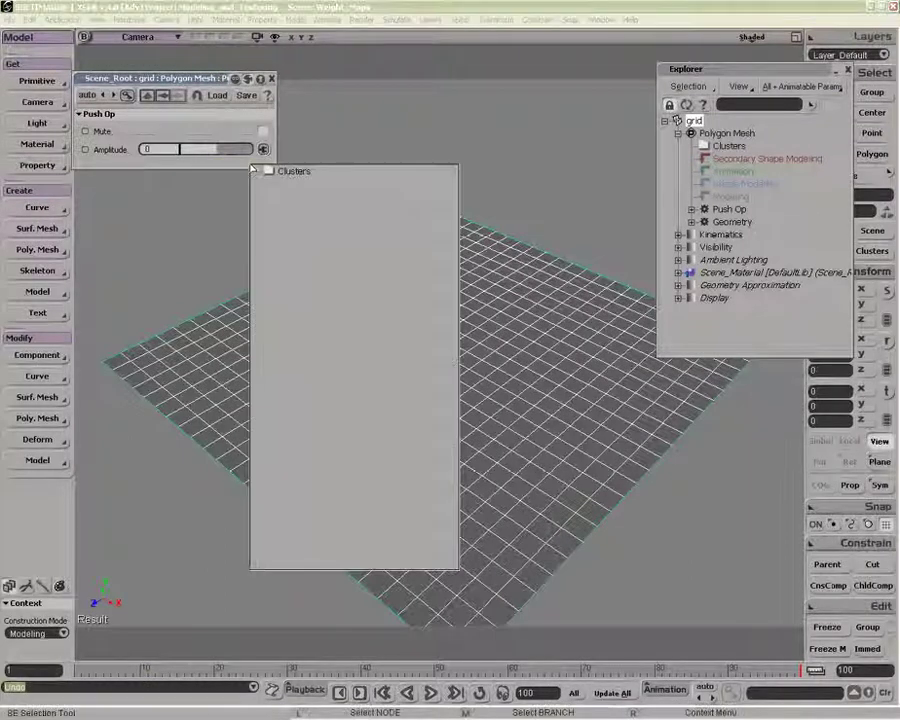
pyautogui.click(308, 131)
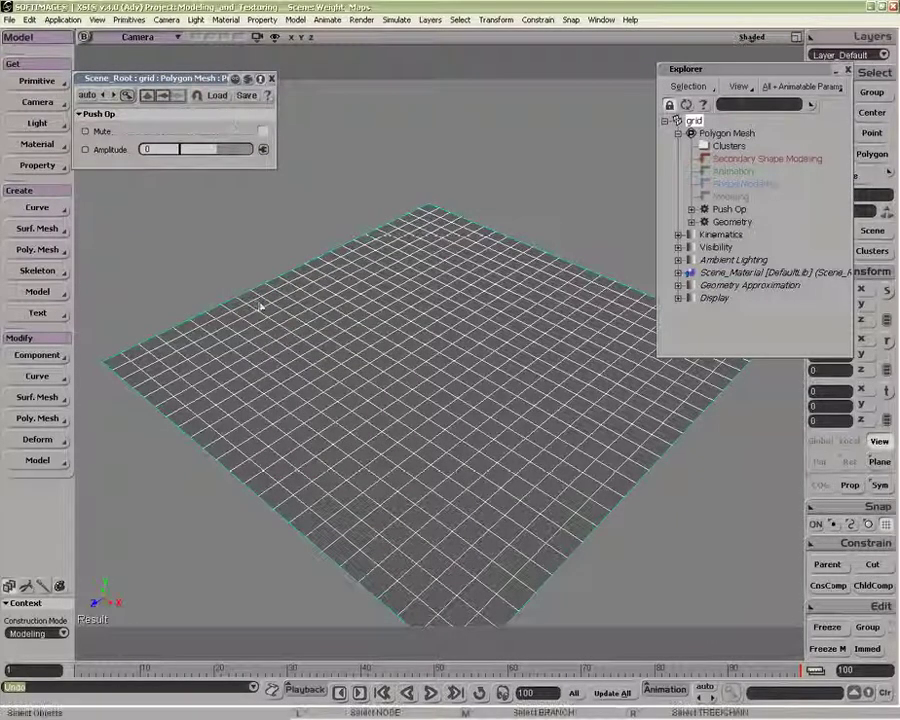
# Create a weight map on the grid and connect it to the Push amplitude.
pyautogui.click(38, 165)
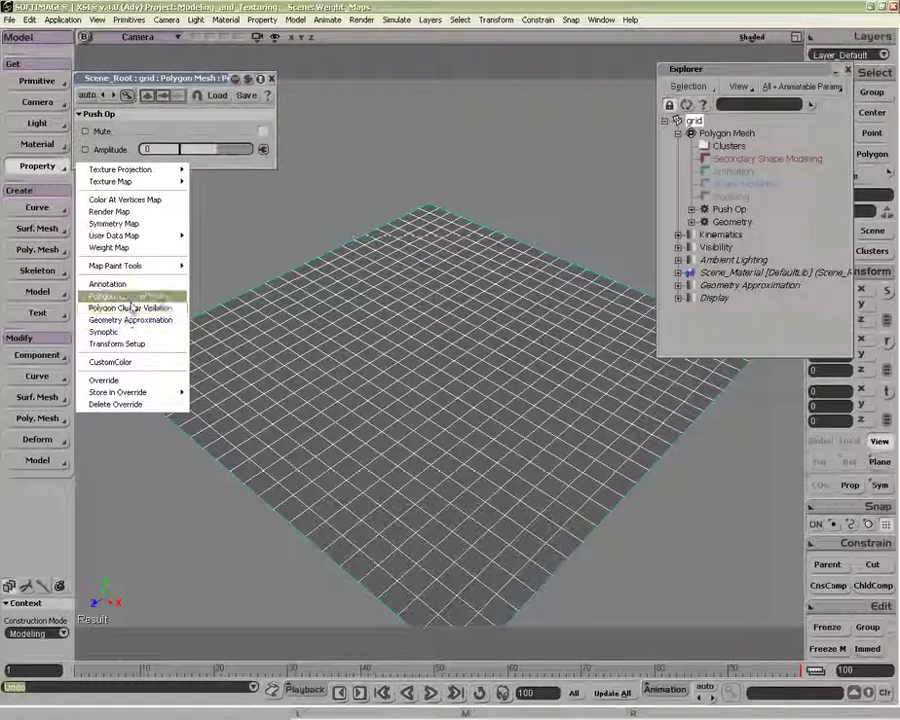
pyautogui.click(108, 247)
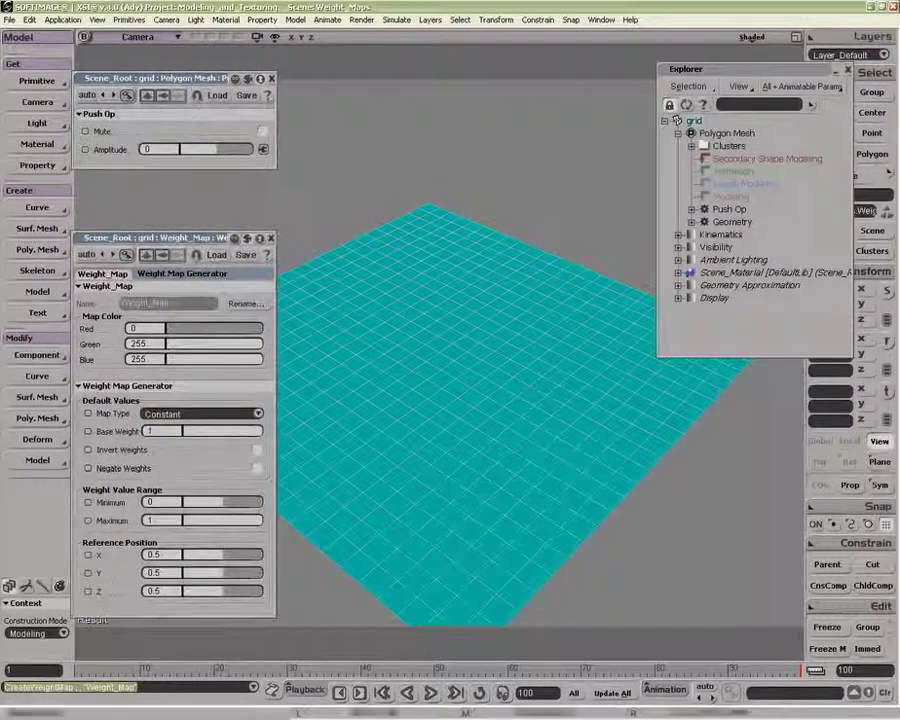
pyautogui.click(264, 149)
pyautogui.click(252, 154)
pyautogui.click(273, 188)
pyautogui.click(317, 201)
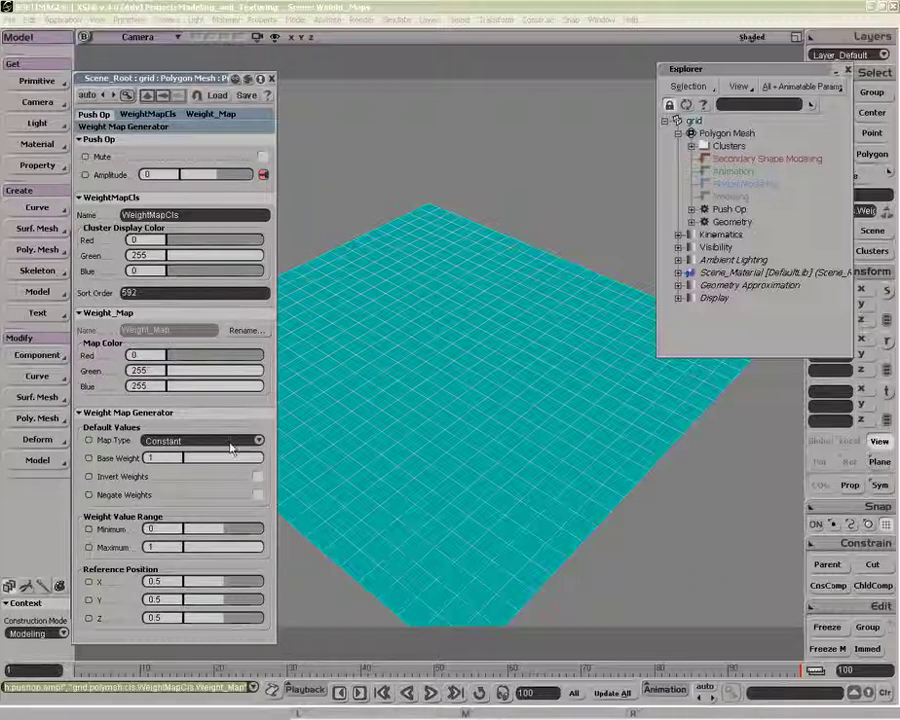
# Set the weight map's base weight to 0, and paint patches of weight across the rear, left and front of the grid.
pyautogui.moveTo(234, 457); pyautogui.dragTo(160, 457)
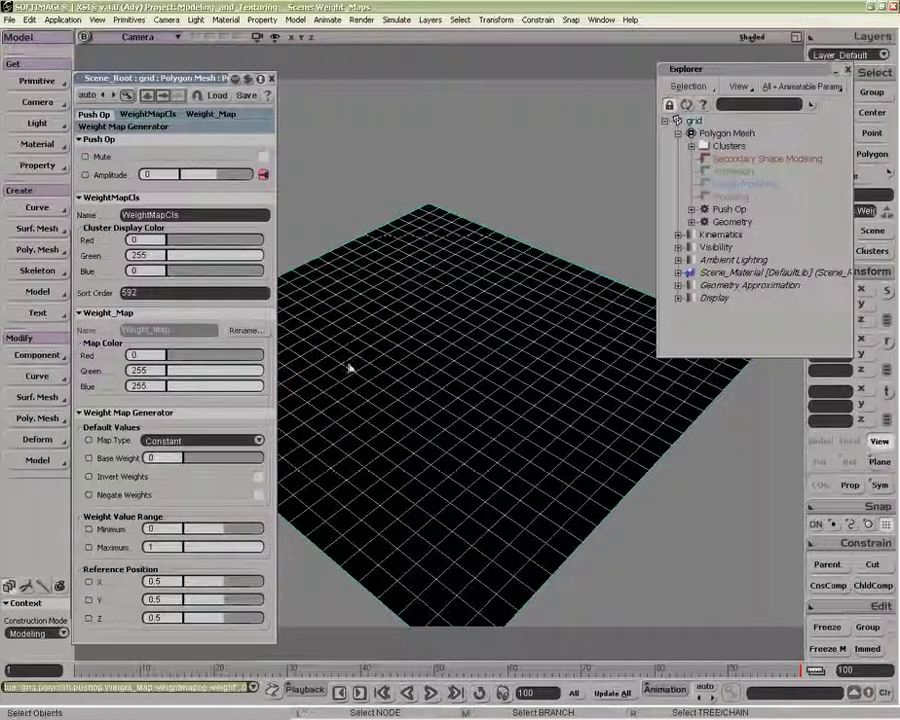
pyautogui.press('w')
pyautogui.moveTo(321, 394); pyautogui.dragTo(375, 432)
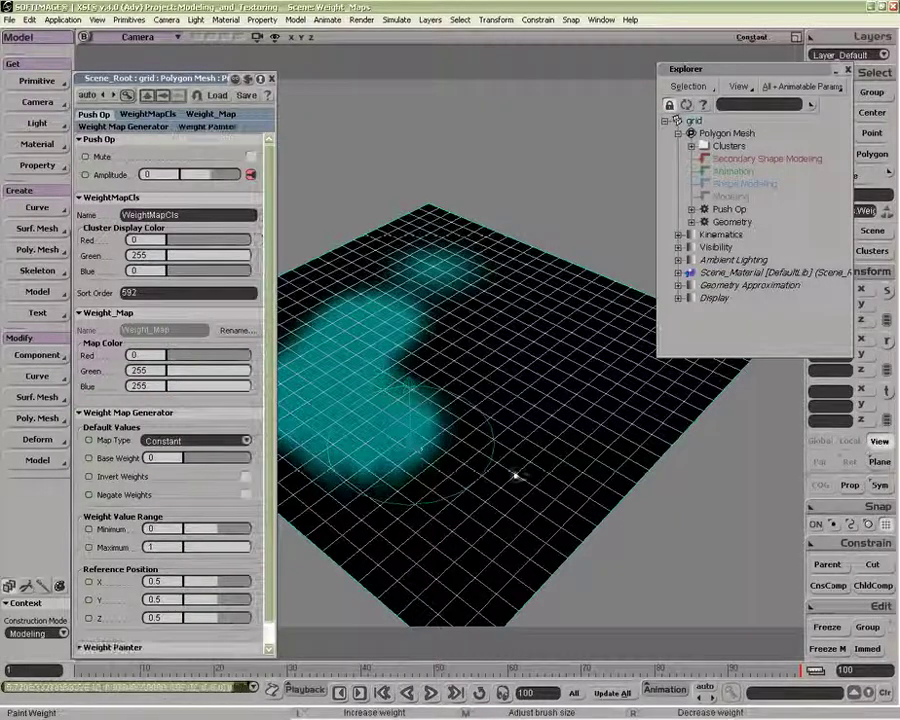
pyautogui.moveTo(516, 474); pyautogui.dragTo(514, 477)
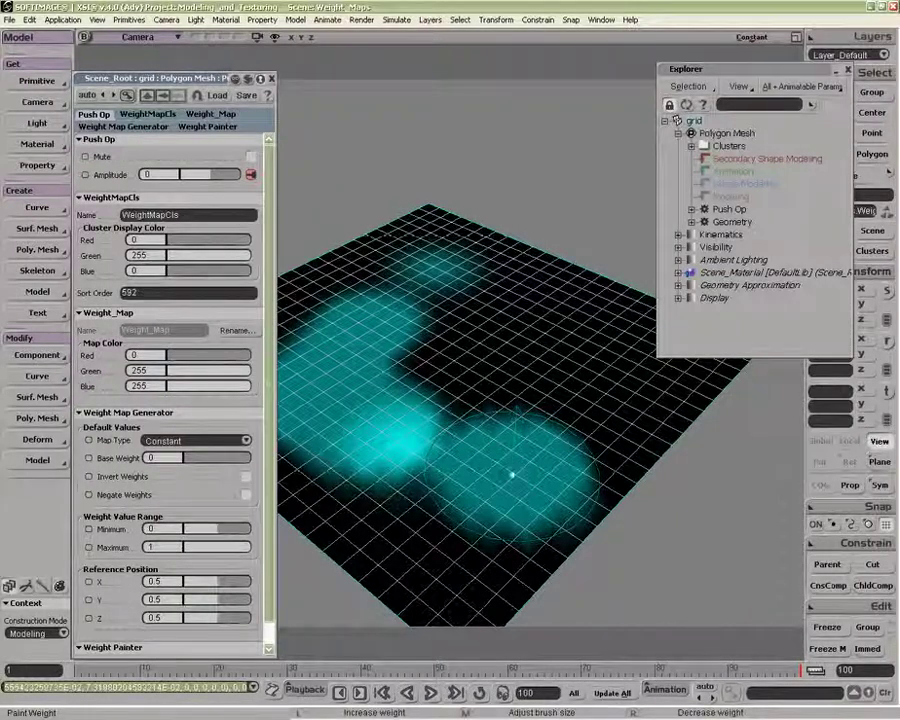
# Close the property pages, bring up the Weight Panel, and add a patch of weight behind the grid's centre.
pyautogui.click(271, 79)
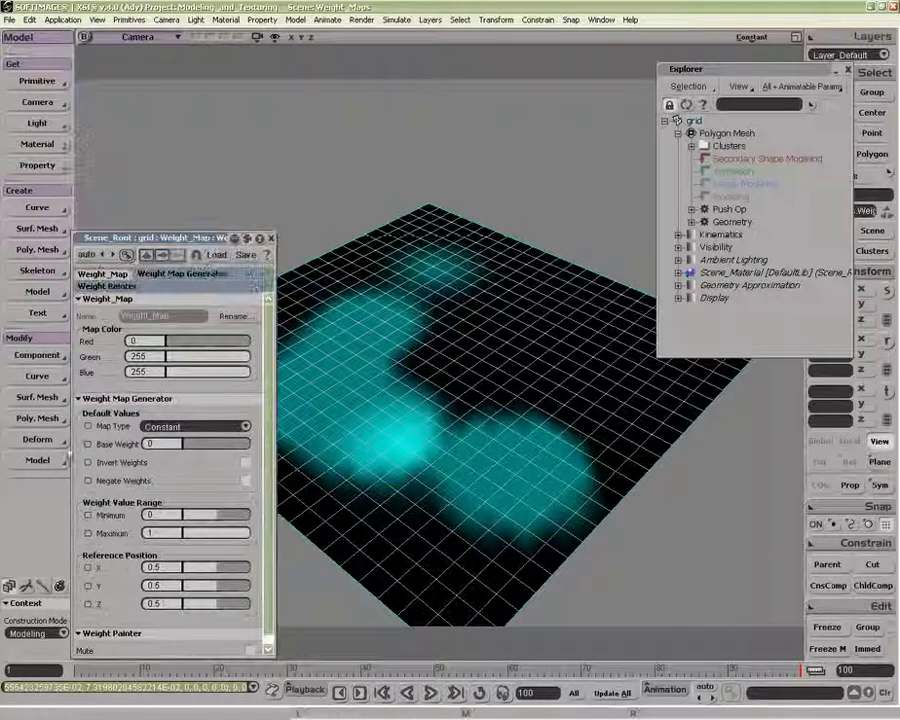
pyautogui.click(271, 238)
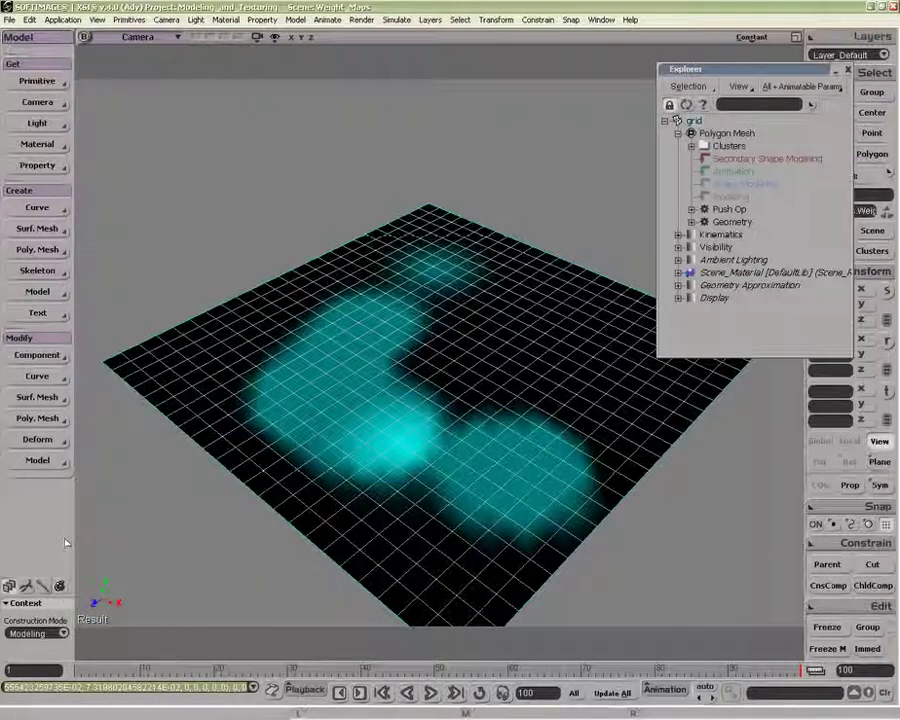
pyautogui.click(42, 586)
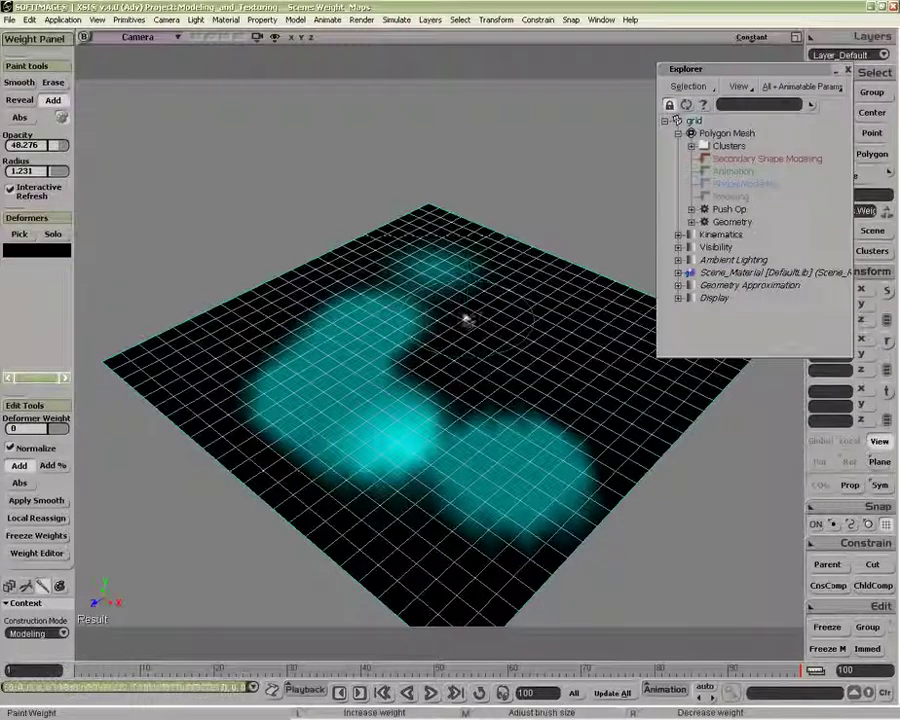
pyautogui.moveTo(467, 319); pyautogui.dragTo(440, 295)
# Smooth the painted weight behind the grid's centre, and add a patch of weight at 100 opacity on the grid's left side.
pyautogui.click(22, 84)
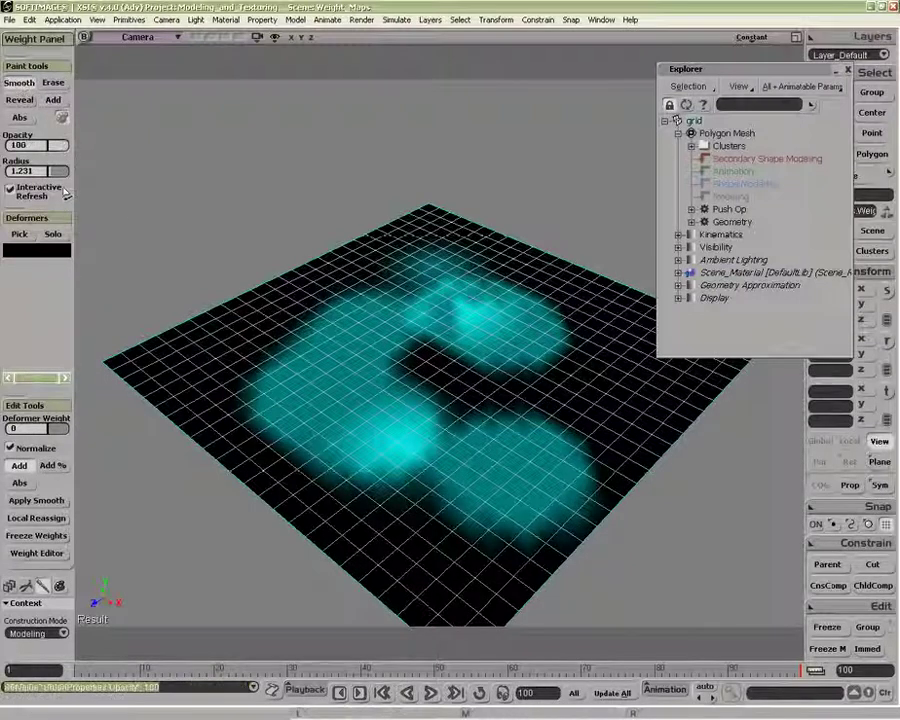
pyautogui.moveTo(243, 312)
pyautogui.mouseDown()
pyautogui.moveTo(199, 362)
pyautogui.moveTo(339, 283)
pyautogui.mouseUp()
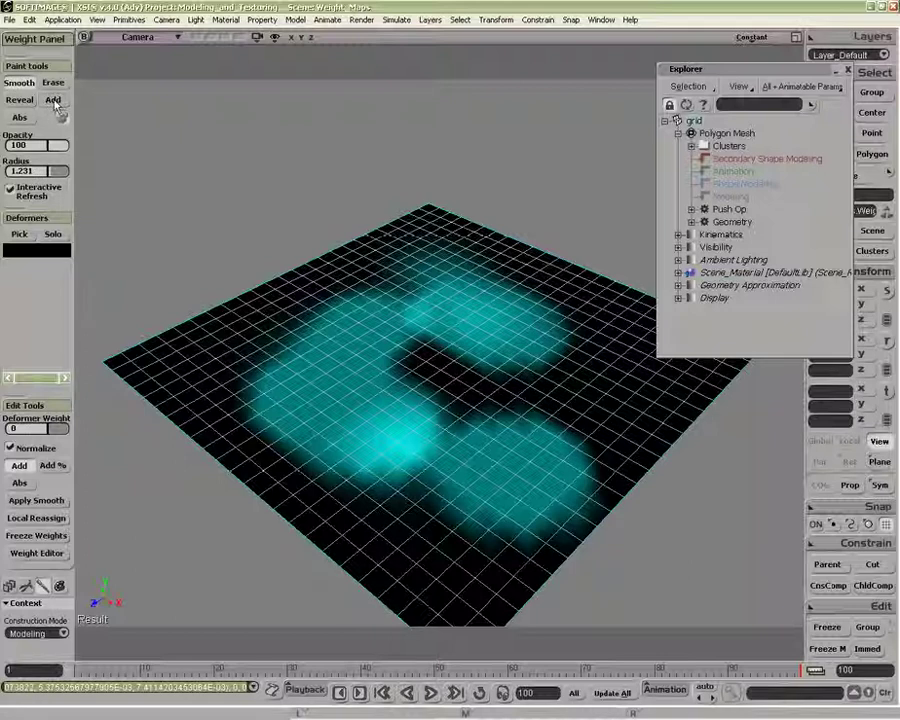
pyautogui.click(55, 105)
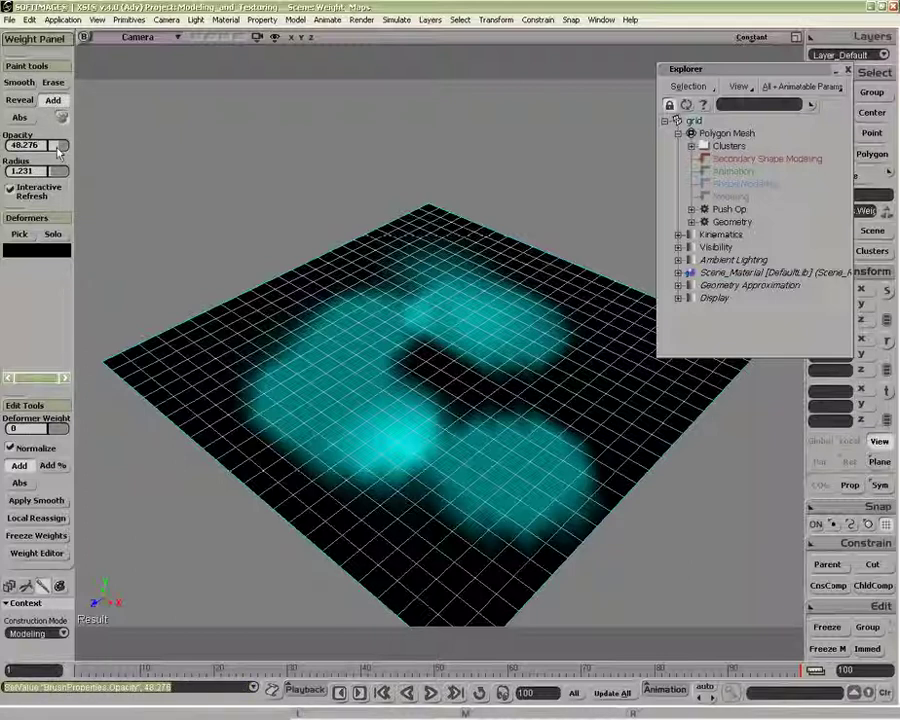
pyautogui.moveTo(59, 149); pyautogui.dragTo(97, 150)
pyautogui.moveTo(315, 317)
pyautogui.mouseDown()
pyautogui.moveTo(259, 329)
pyautogui.moveTo(230, 322)
pyautogui.mouseUp()
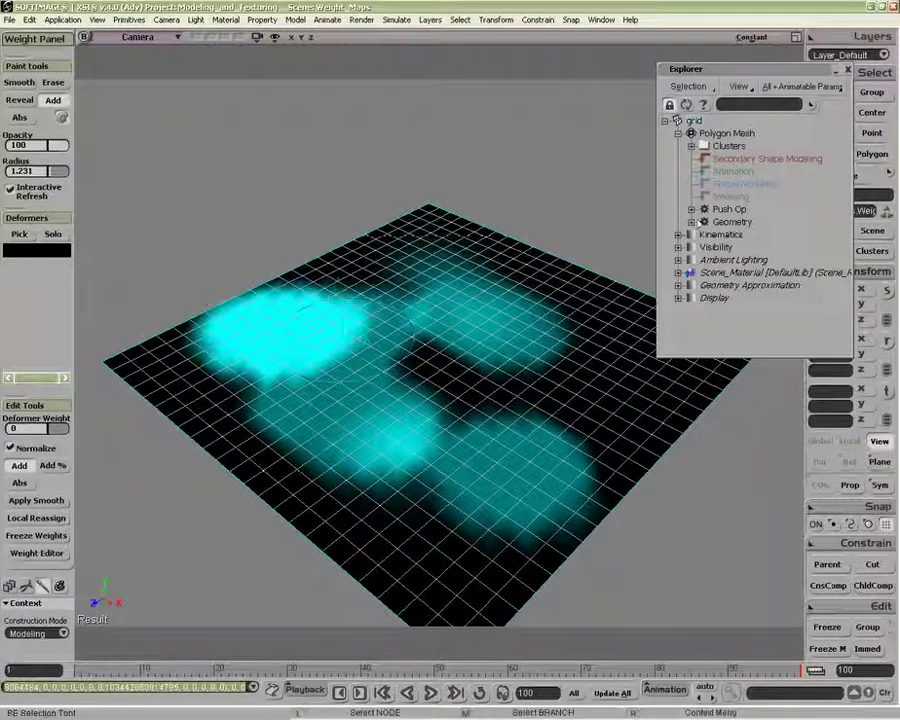
# Set the Push operator's amplitude to 2 and close its property page.
pyautogui.click(704, 211)
pyautogui.moveTo(145, 174); pyautogui.dragTo(242, 177)
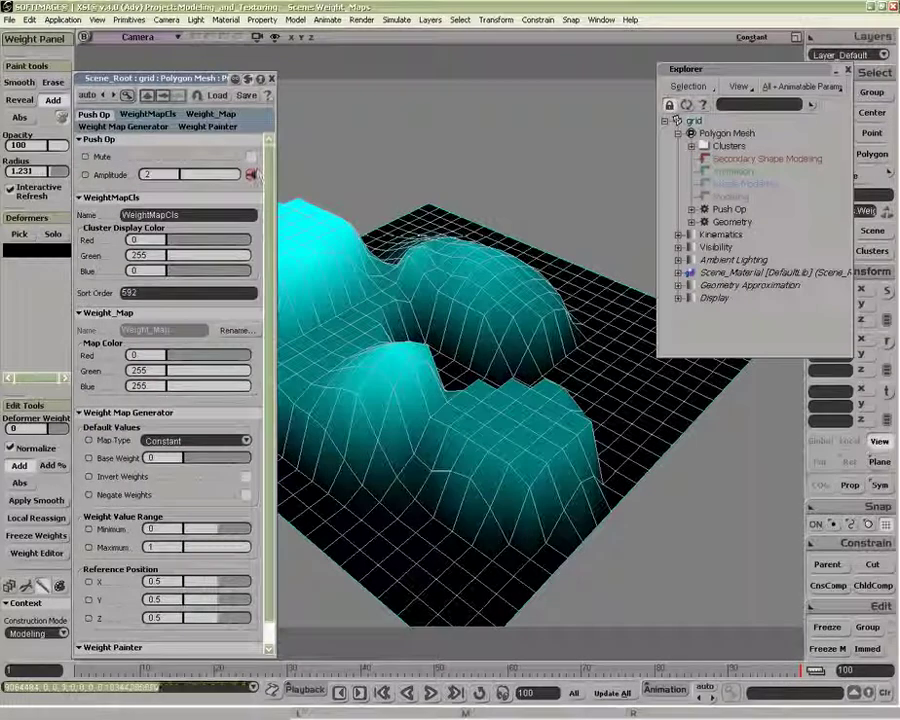
pyautogui.click(271, 79)
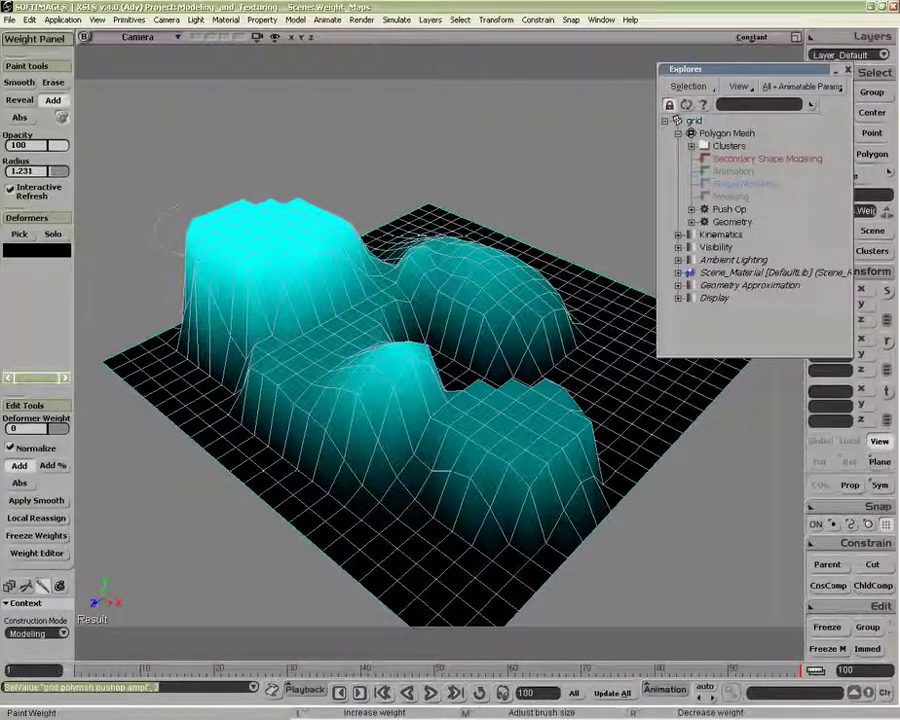
# Add more weight across the raised shapes of the grid, and smooth the abrupt transitions between them at 100 opacity.
pyautogui.moveTo(66, 145); pyautogui.dragTo(53, 145)
pyautogui.moveTo(286, 290)
pyautogui.mouseDown()
pyautogui.moveTo(261, 269)
pyautogui.moveTo(434, 402)
pyautogui.moveTo(514, 350)
pyautogui.moveTo(590, 378)
pyautogui.moveTo(538, 374)
pyautogui.moveTo(418, 332)
pyautogui.mouseUp()
pyautogui.click(19, 82)
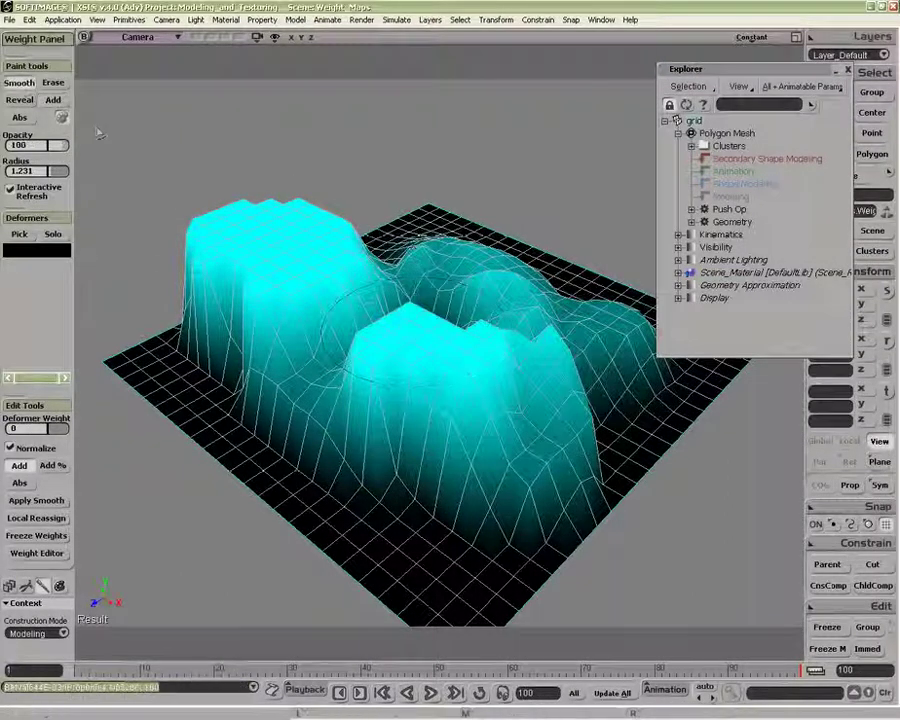
pyautogui.moveTo(316, 254)
pyautogui.mouseDown()
pyautogui.moveTo(245, 218)
pyautogui.moveTo(245, 257)
pyautogui.moveTo(352, 331)
pyautogui.moveTo(430, 360)
pyautogui.moveTo(518, 410)
pyautogui.moveTo(474, 315)
pyautogui.moveTo(452, 291)
pyautogui.moveTo(414, 277)
pyautogui.moveTo(416, 289)
pyautogui.mouseUp()
pyautogui.press('space')
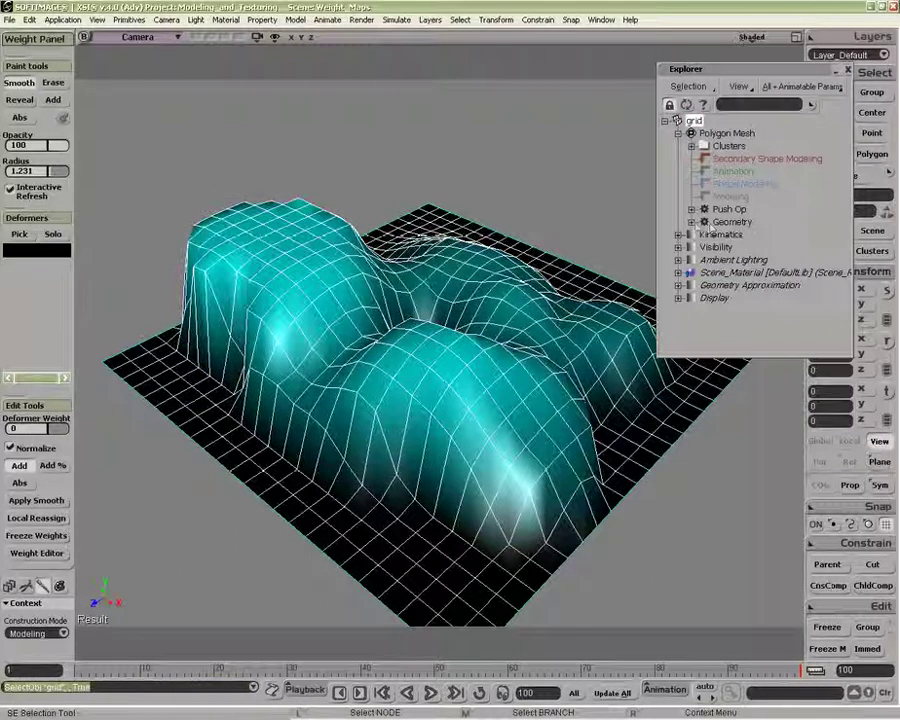
# Delete the weight map cluster from the grid's polygon mesh.
pyautogui.click(691, 221)
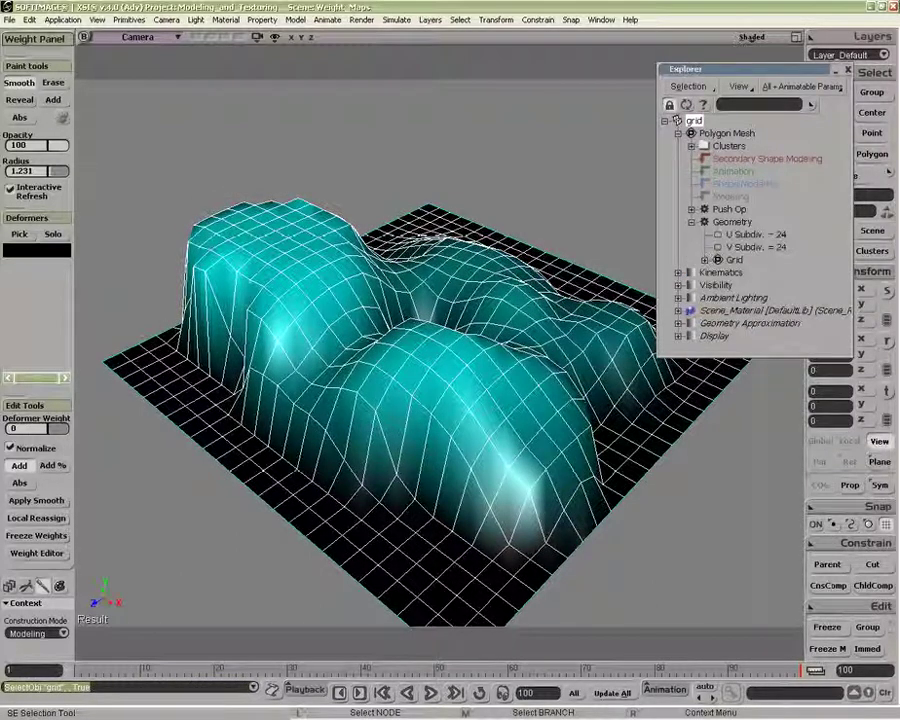
pyautogui.click(691, 146)
pyautogui.click(740, 158)
pyautogui.press('Delete')
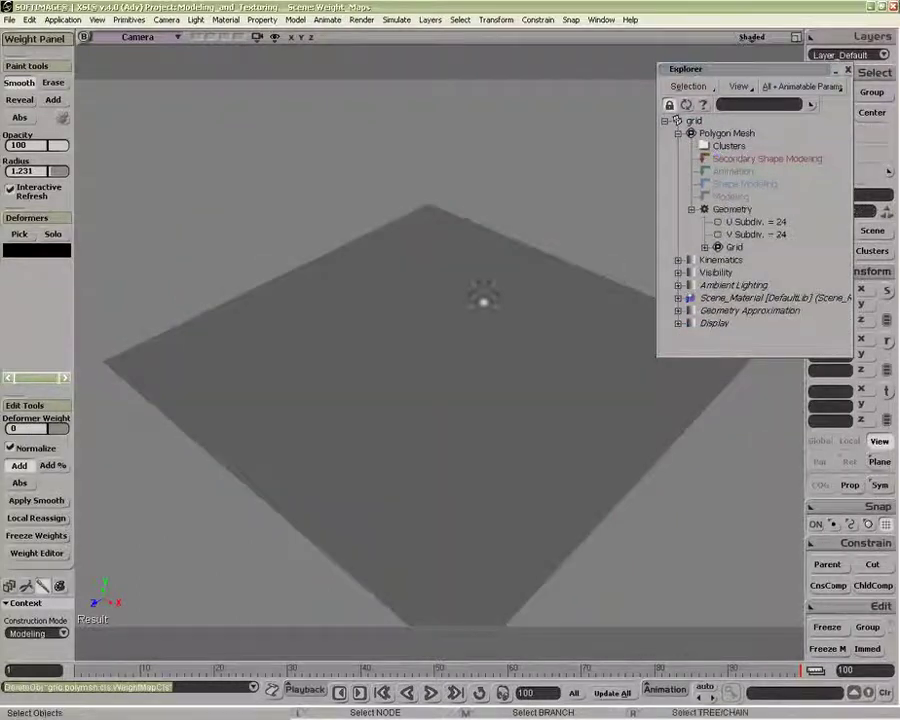
# Select a rectangular block of edges around the grid's centre and try to create a weight map on it.
pyautogui.click(484, 300)
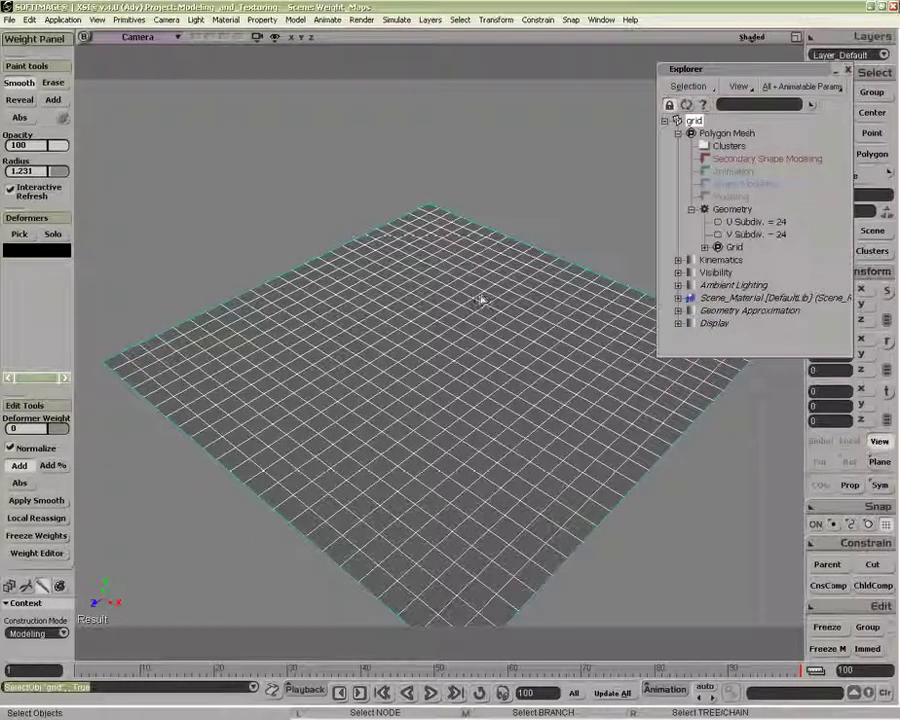
pyautogui.press('e')
pyautogui.moveTo(332, 290); pyautogui.dragTo(520, 415)
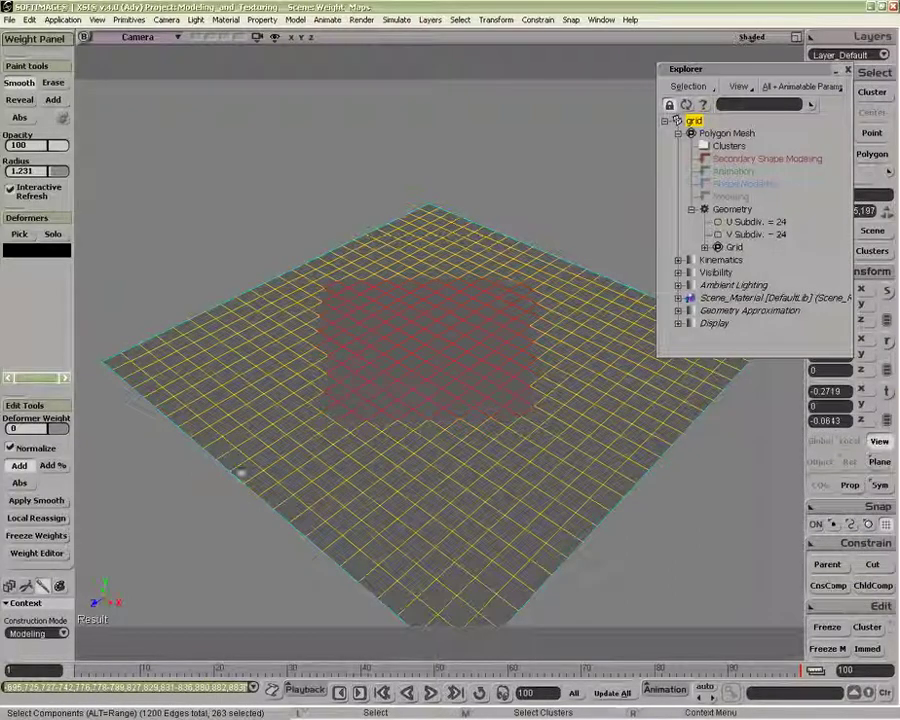
pyautogui.press('1')
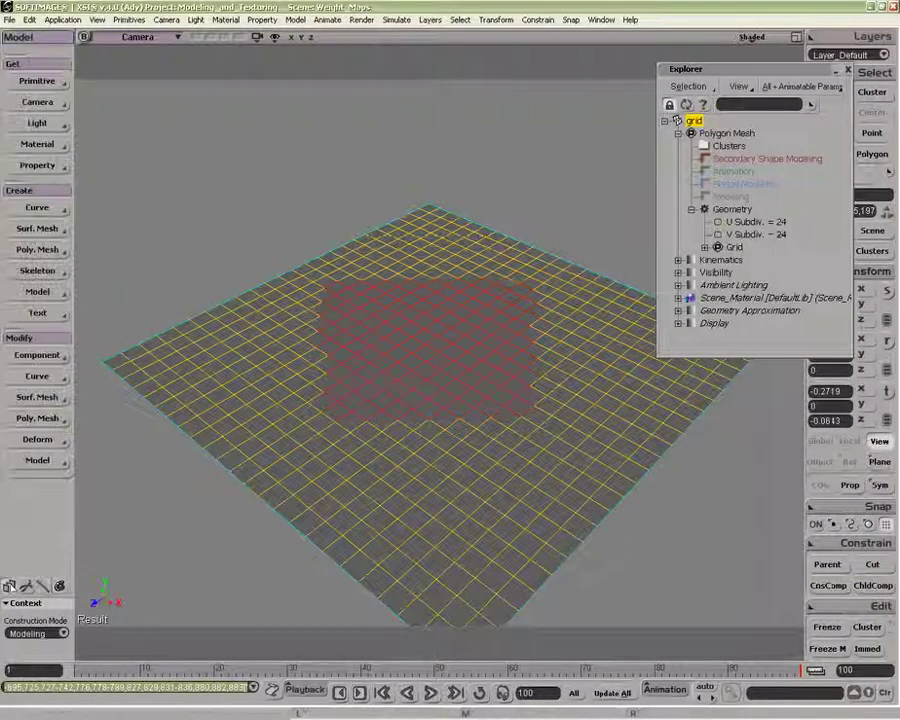
pyautogui.click(28, 167)
pyautogui.click(107, 257)
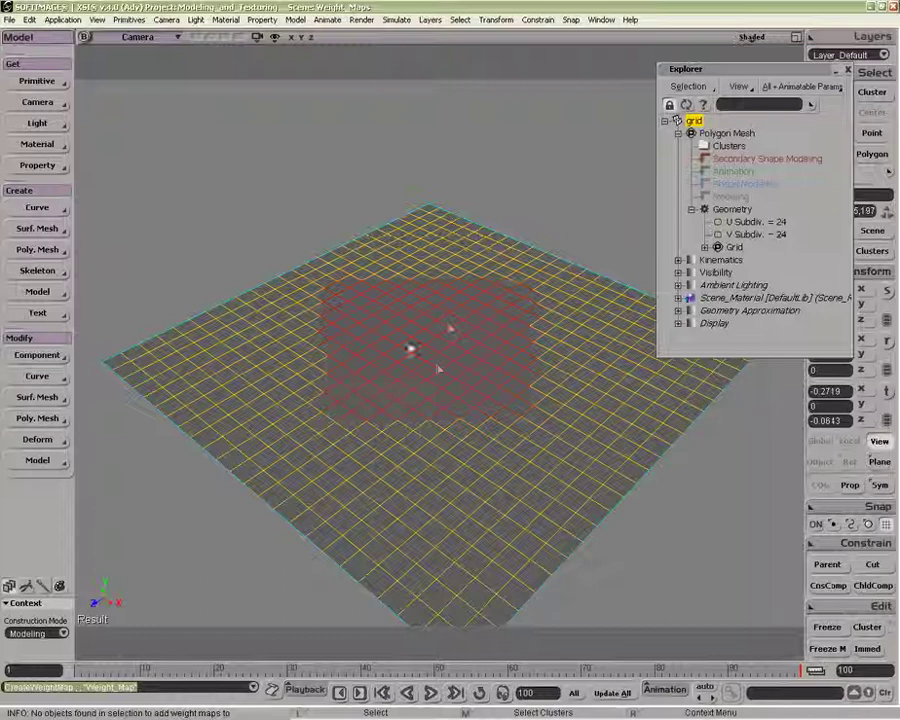
# Select a string of polygons near the grid's centre and try to create a weight map on them.
pyautogui.moveTo(700, 69); pyautogui.dragTo(607, 72)
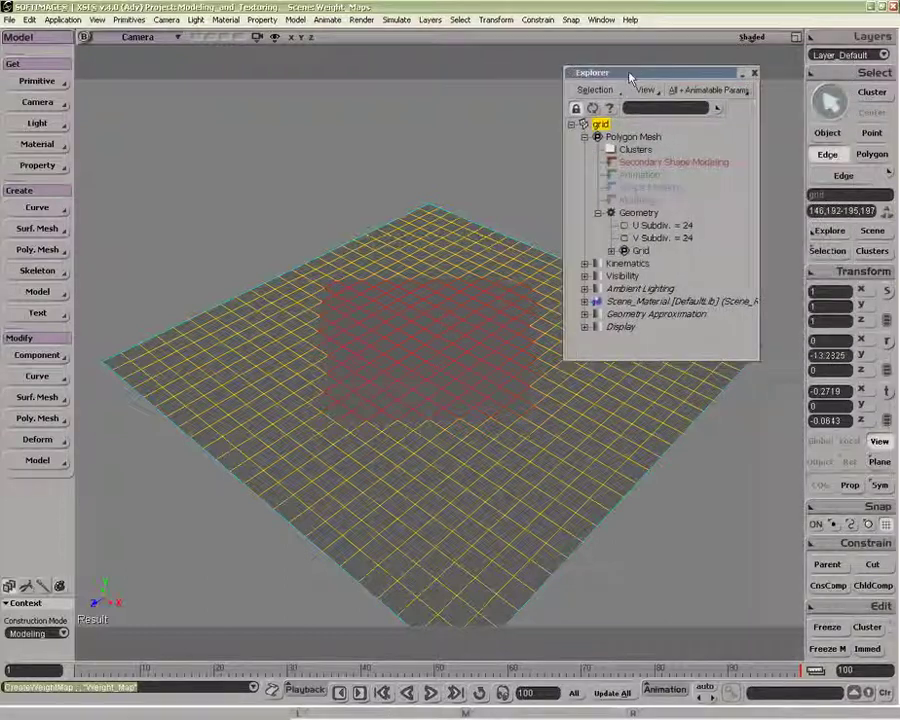
pyautogui.press('u')
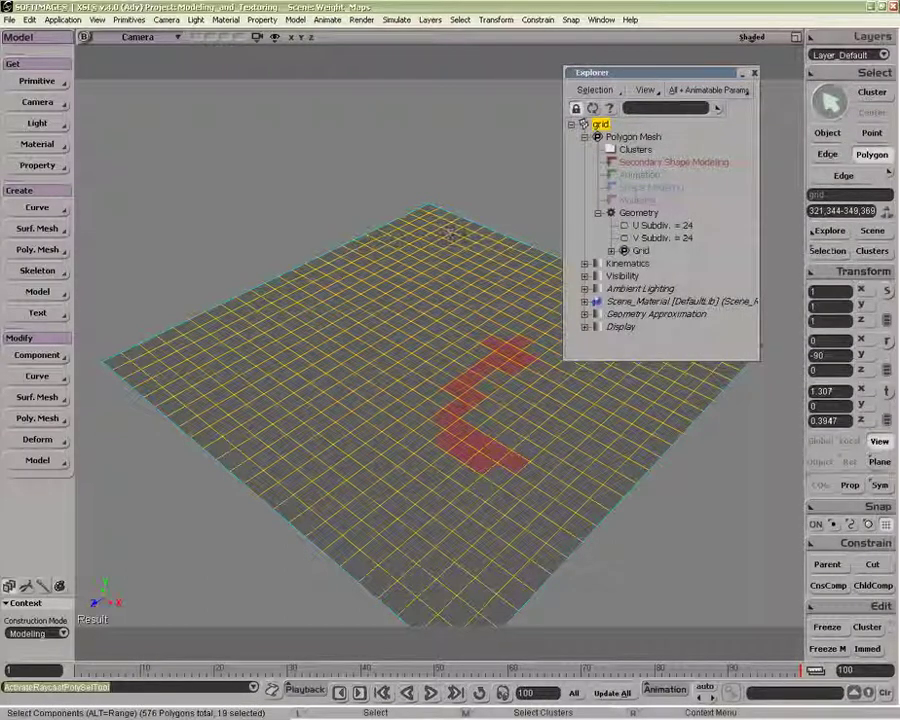
pyautogui.middleClick(48, 168)
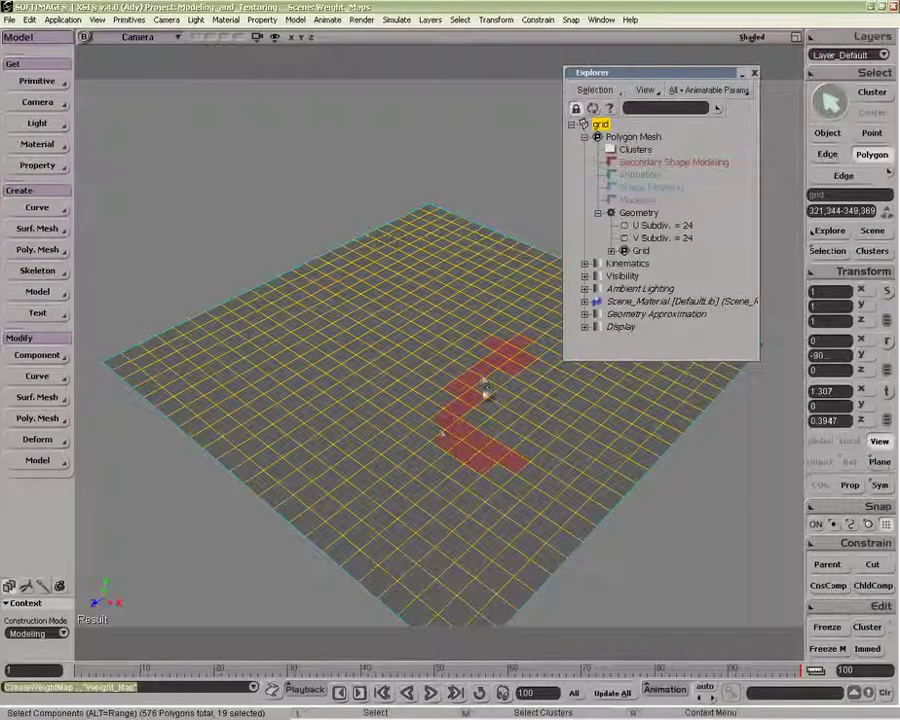
# Create a weight map on a rectangular block of the grid's points, and undo back to the edge selection.
pyautogui.press('t')
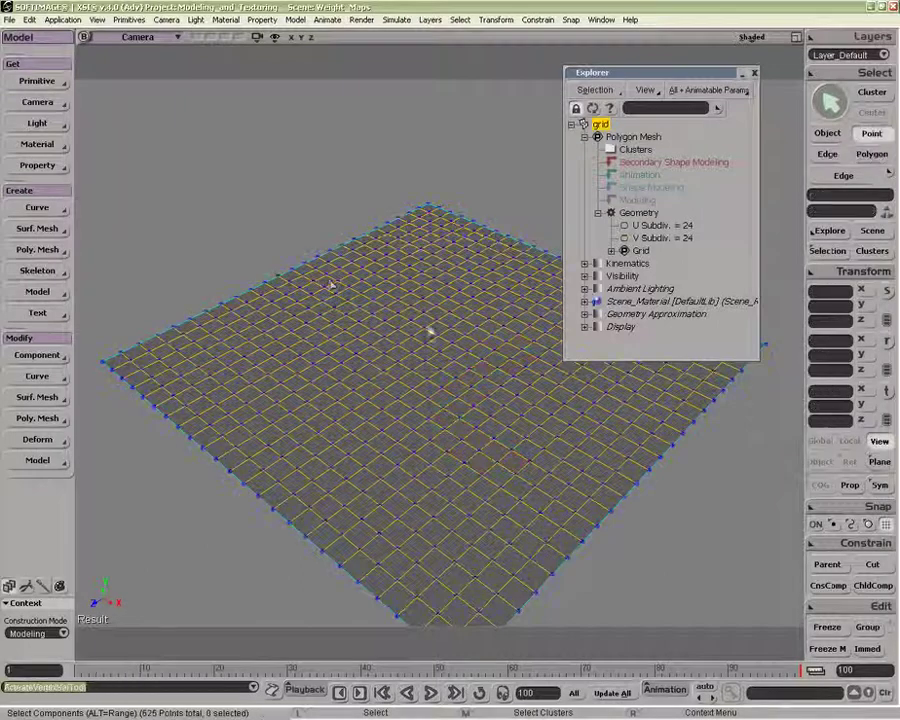
pyautogui.middleClick(33, 162)
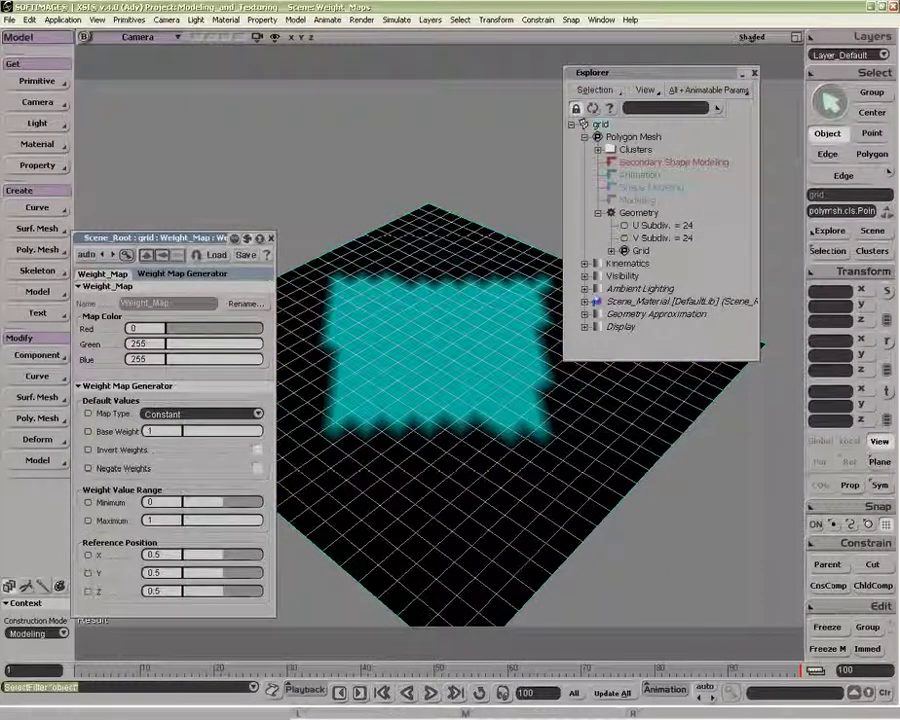
pyautogui.press('t')
pyautogui.hotkey('ctrl', 'z')
pyautogui.hotkey('ctrl', 'z')
pyautogui.hotkey('ctrl', 'z')
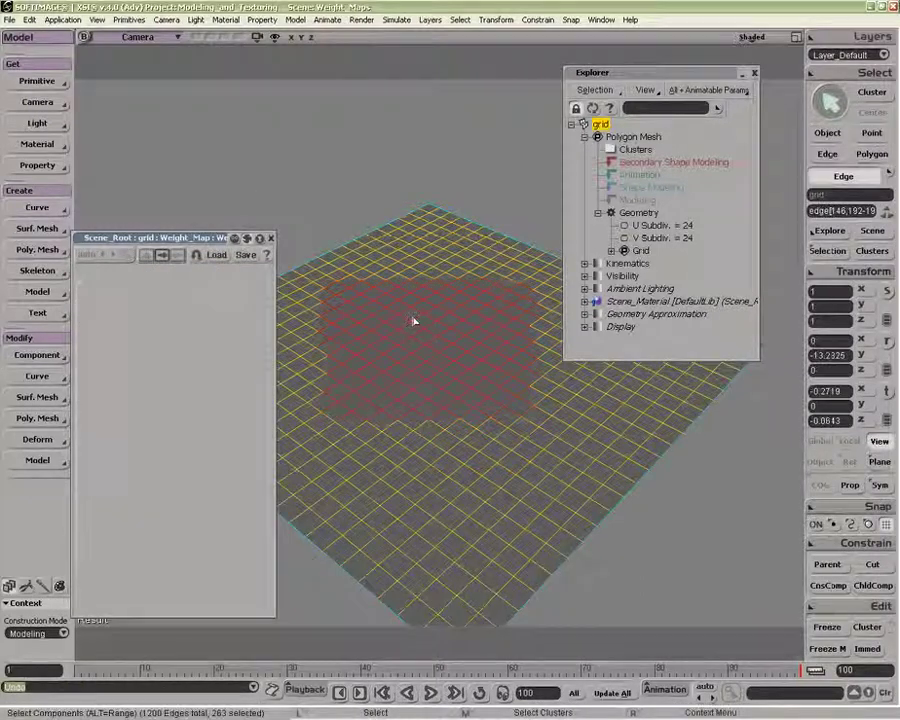
# Create a weight map on the points adjacent to the selected edges, and set its base weight to 0.
pyautogui.click(824, 74)
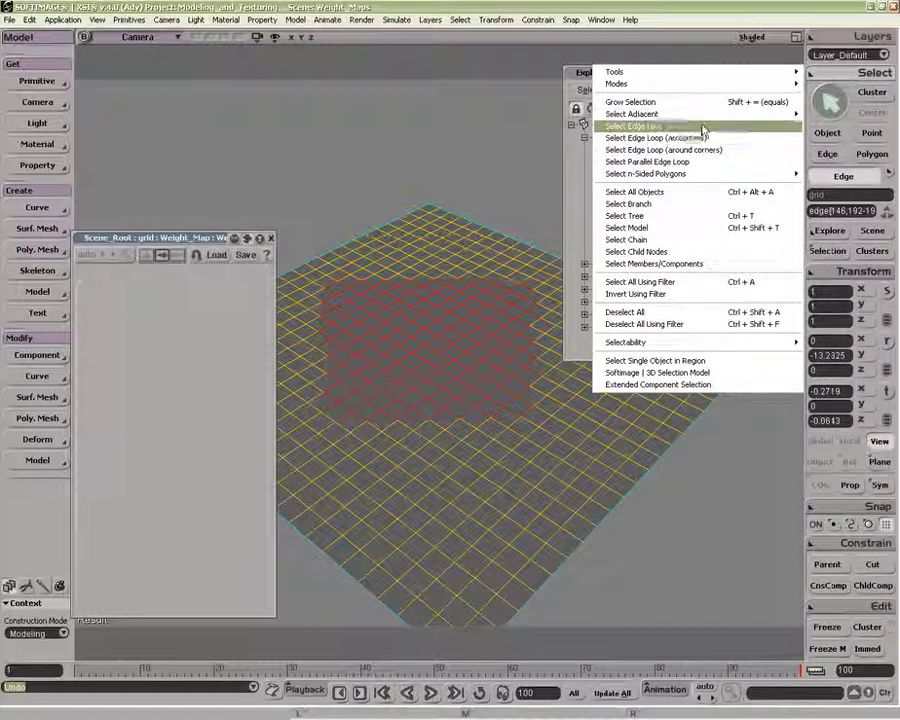
pyautogui.click(815, 111)
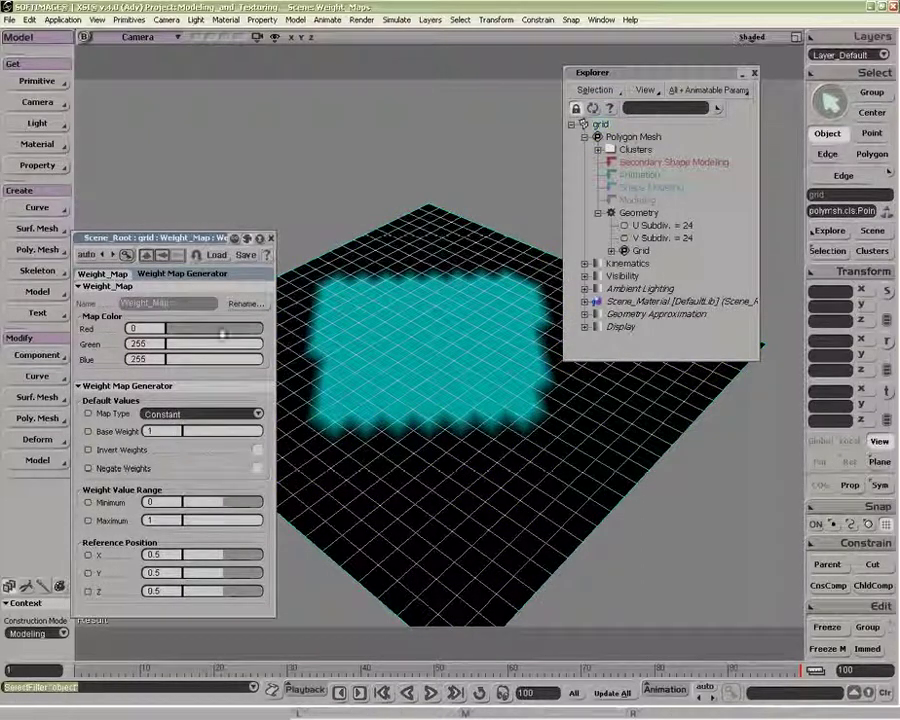
pyautogui.moveTo(207, 431); pyautogui.dragTo(155, 429)
# Bring up the Weight Panel and add weight at 48.276 opacity across the rectangular area of the point cluster.
pyautogui.press('w')
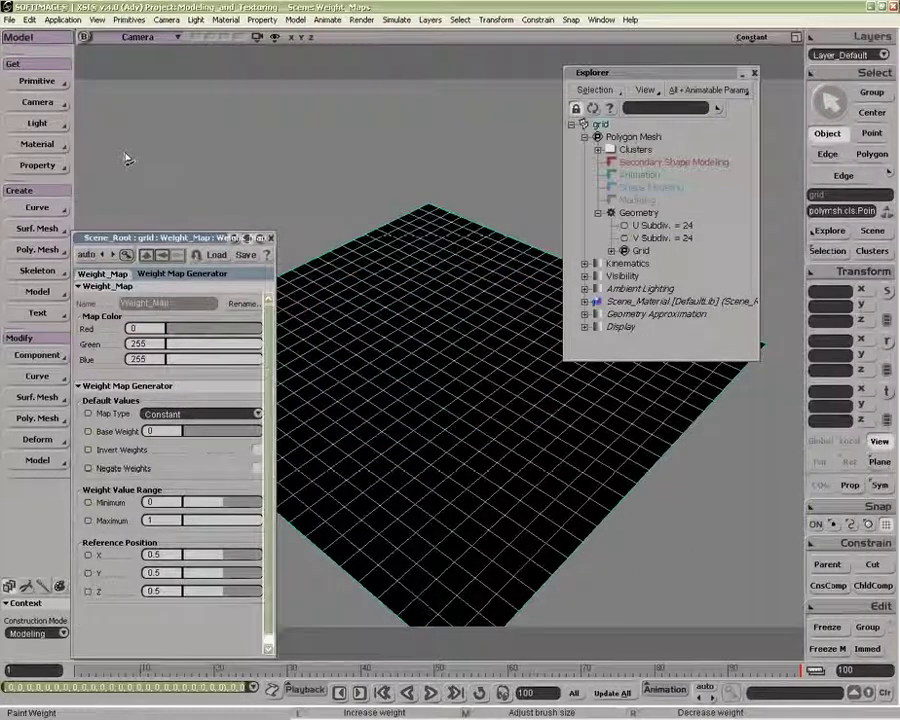
pyautogui.click(43, 586)
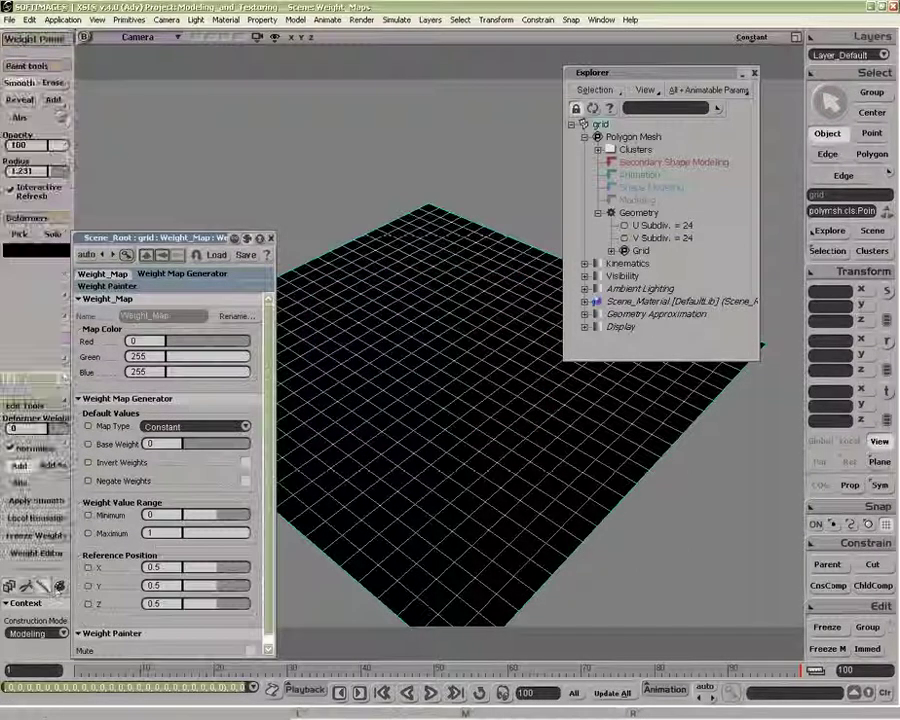
pyautogui.moveTo(402, 351)
pyautogui.mouseDown()
pyautogui.moveTo(356, 293)
pyautogui.moveTo(346, 356)
pyautogui.moveTo(356, 388)
pyautogui.moveTo(390, 410)
pyautogui.mouseUp()
pyautogui.moveTo(460, 425)
pyautogui.mouseDown()
pyautogui.moveTo(530, 372)
pyautogui.moveTo(518, 368)
pyautogui.moveTo(508, 255)
pyautogui.moveTo(420, 340)
pyautogui.mouseUp()
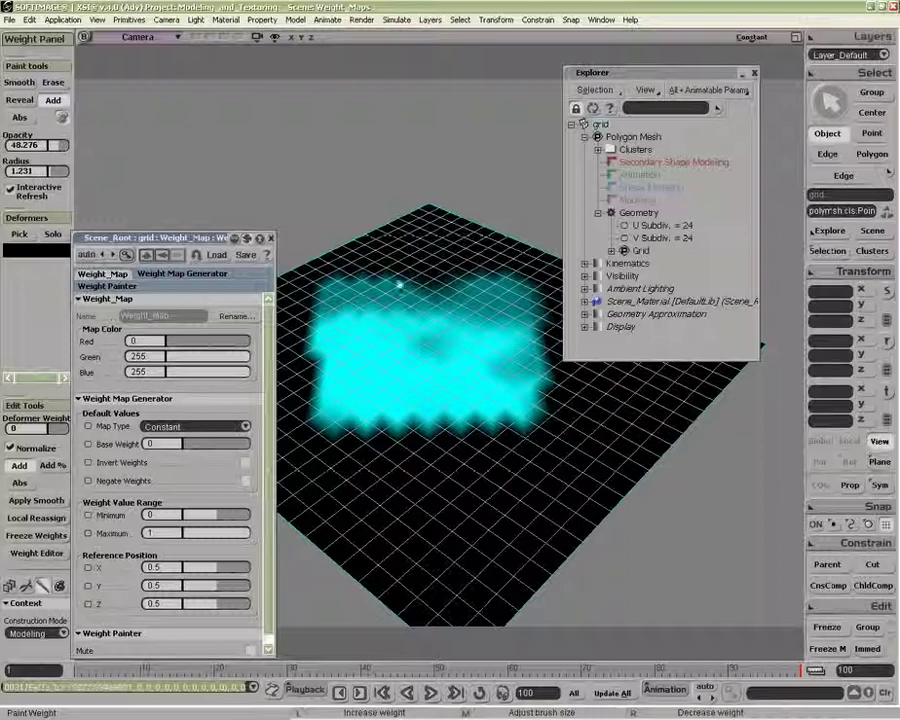